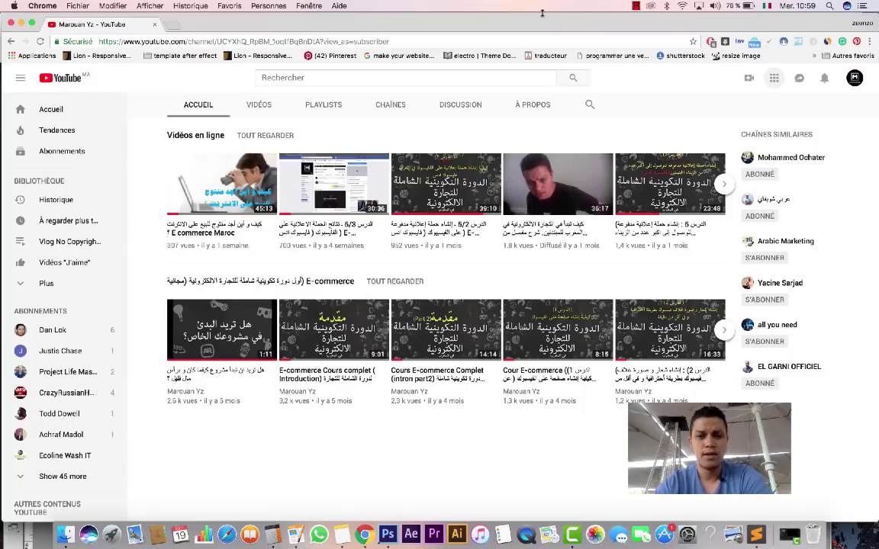
- Open a new Chrome tab and launch Google Docs from the Google apps grid
{"action": "left_click", "coordinate": [175, 25]}
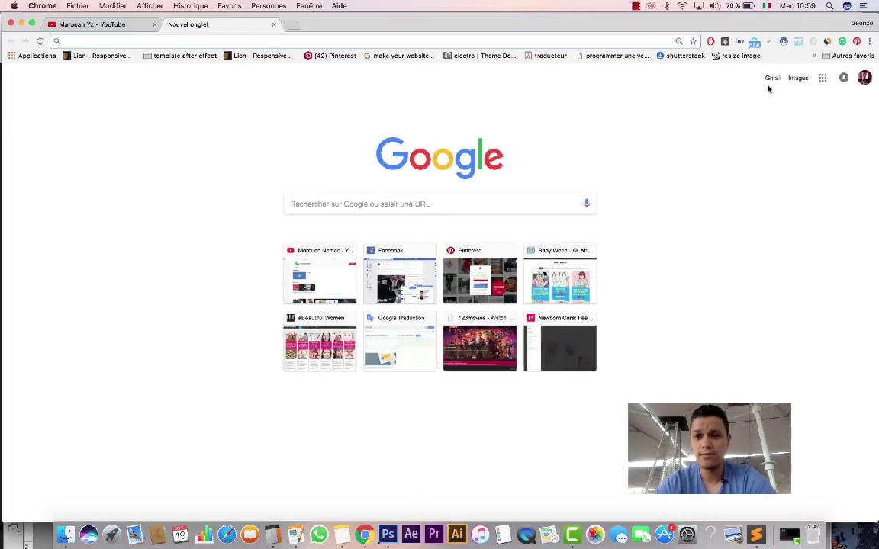
{"action": "left_click", "coordinate": [823, 82]}
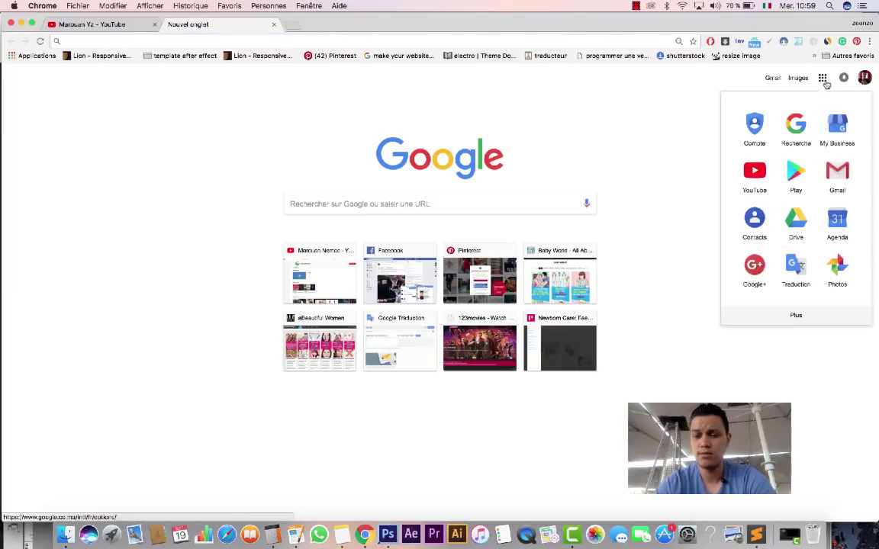
{"action": "left_click", "coordinate": [803, 317]}
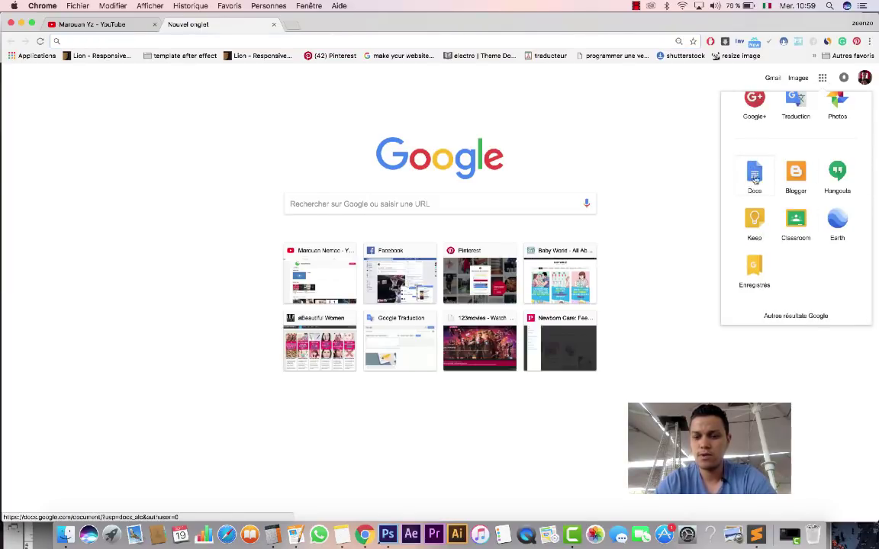
{"action": "left_click", "coordinate": [754, 176]}
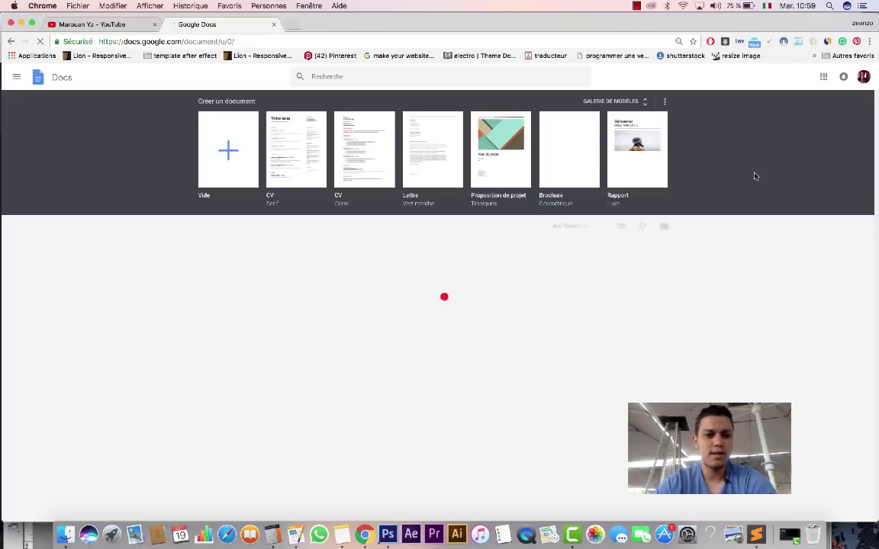
- Switch from Google Docs to Google Sheets through the Docs main menu
{"action": "left_click", "coordinate": [21, 80]}
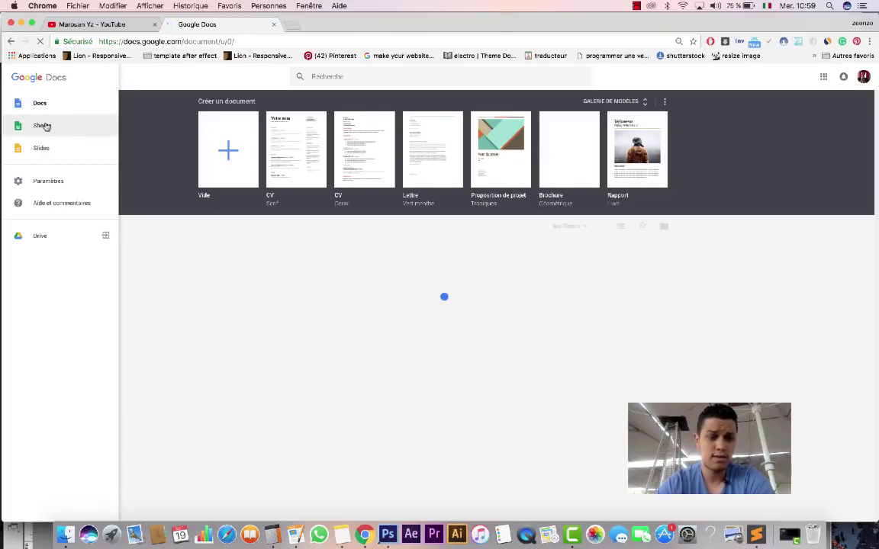
{"action": "left_click", "coordinate": [45, 126]}
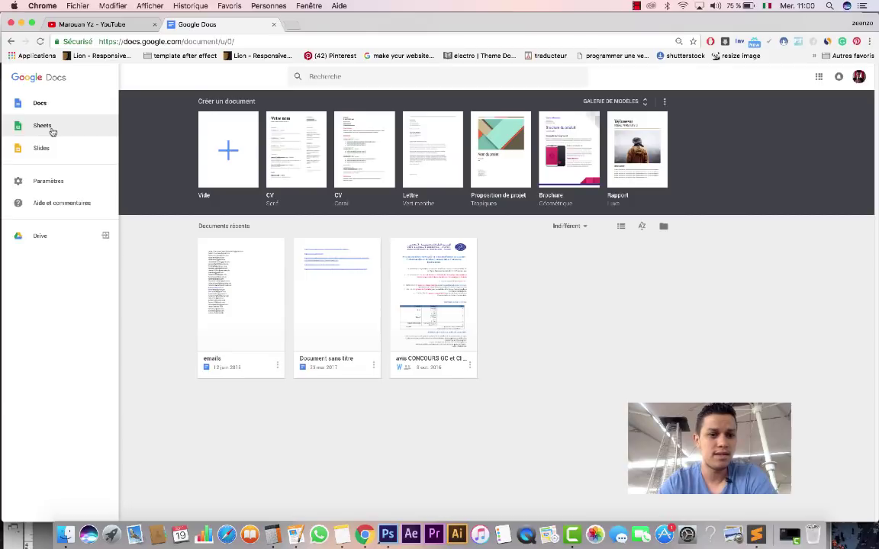
{"action": "left_click", "coordinate": [52, 132]}
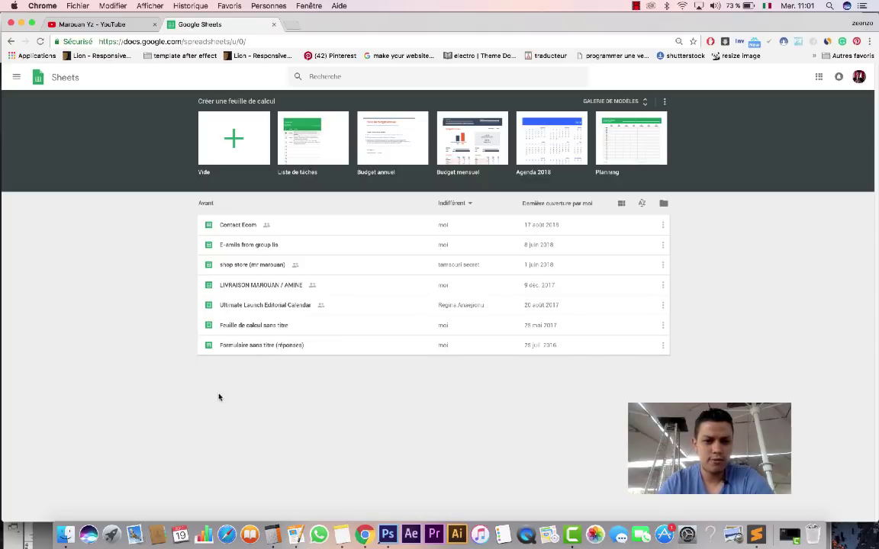
- Create a new blank (Vide) spreadsheet from the Sheets home page
{"action": "left_click", "coordinate": [231, 152]}
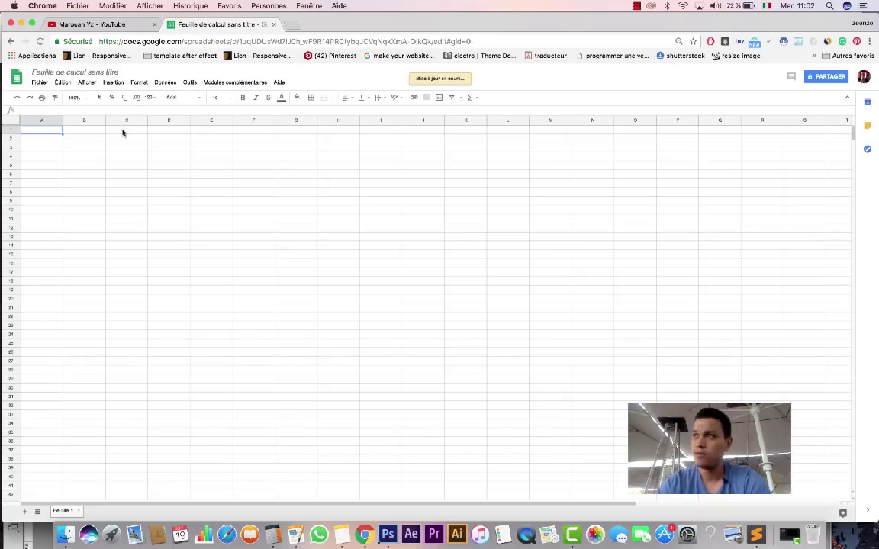
- Move across the first row and select cell A1 to begin the headers
{"action": "key", "text": "Right"}
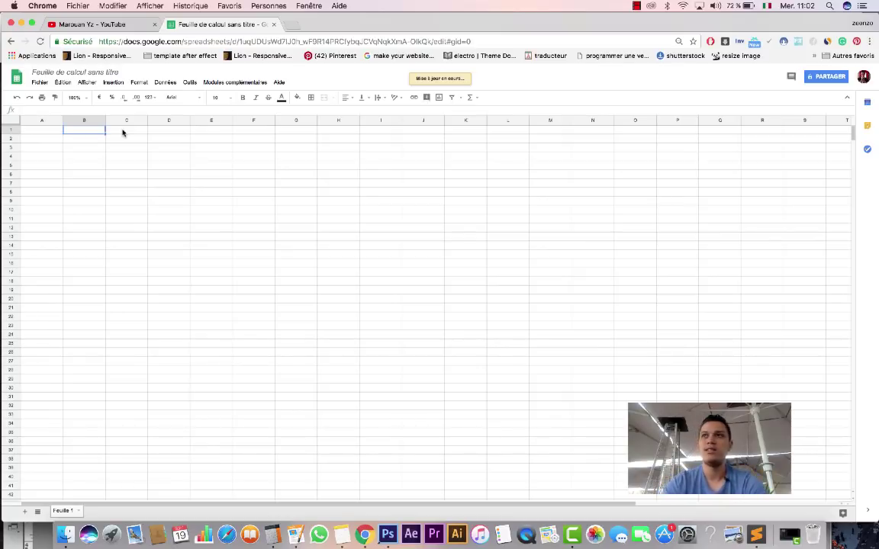
{"action": "key", "text": "Right"}
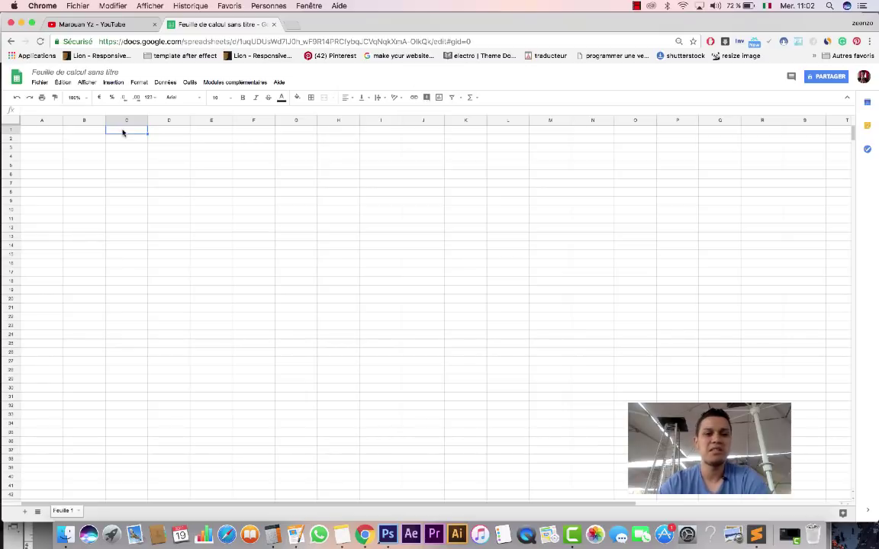
{"action": "left_click", "coordinate": [35, 136]}
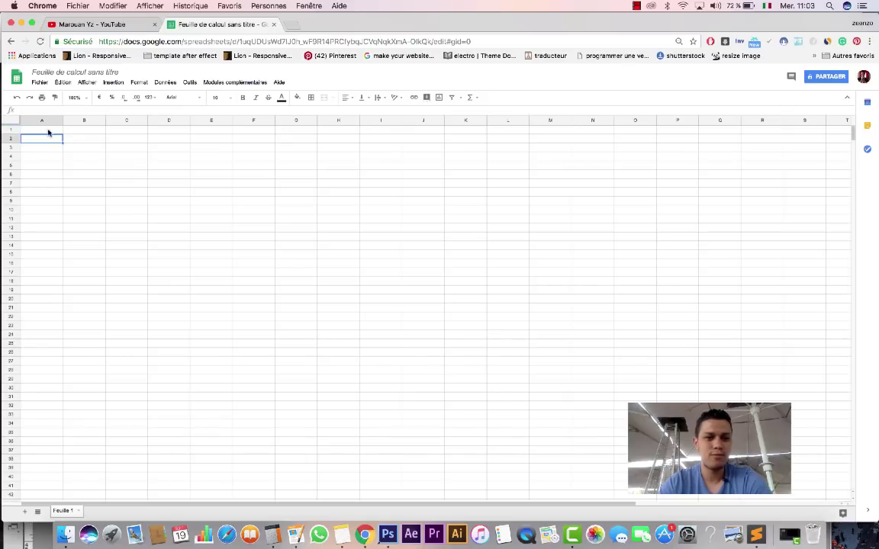
{"action": "left_click", "coordinate": [48, 132]}
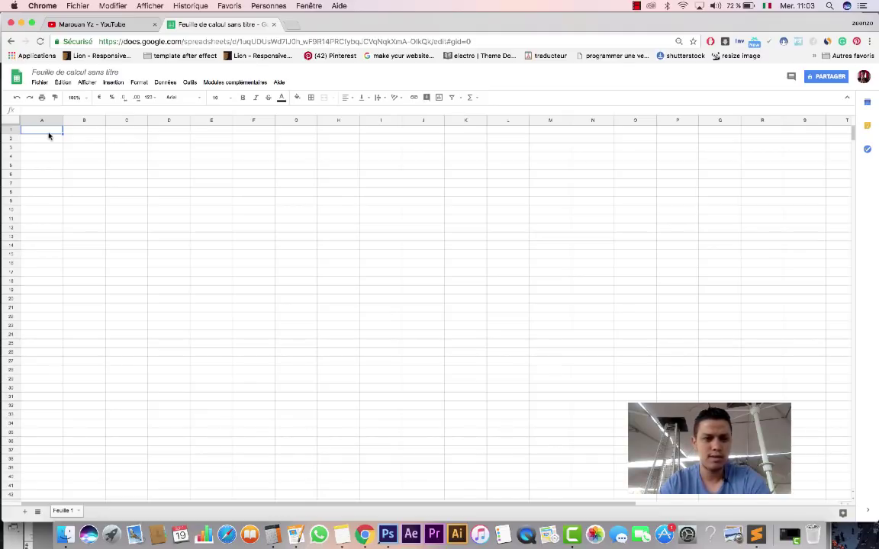
- Enter the headers Date, Nom, Adresse, Ville and Tel in A1 through E1
{"action": "type", "text": "DAte"}
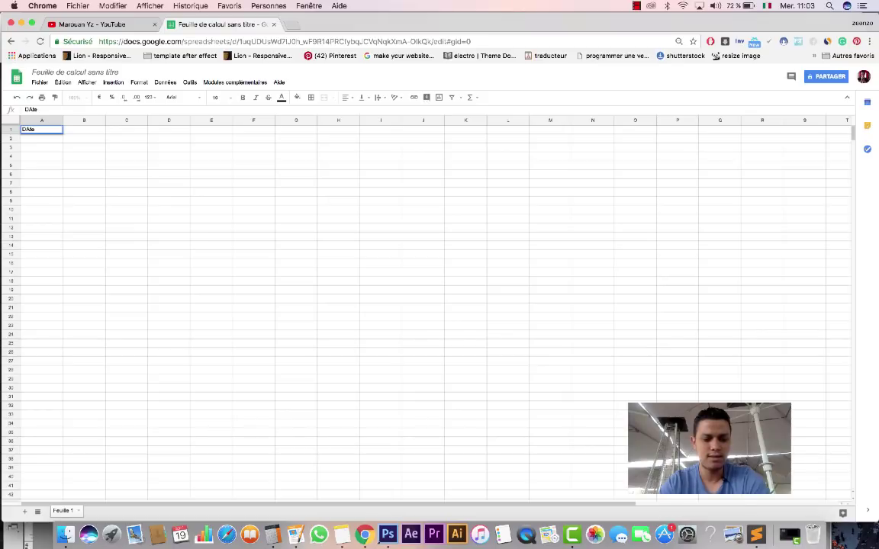
{"action": "key", "text": "BackSpace"}
{"action": "key", "text": "BackSpace"}
{"action": "key", "text": "BackSpace"}
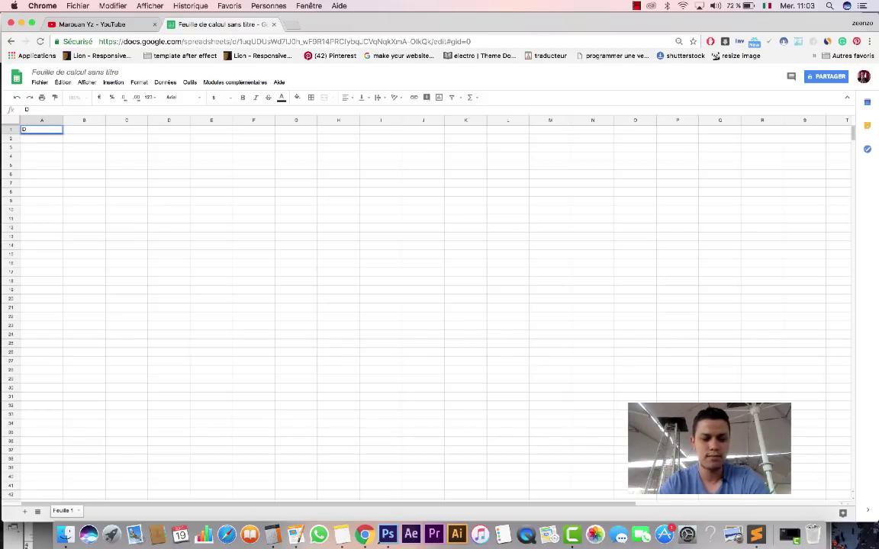
{"action": "key", "text": "Tab"}
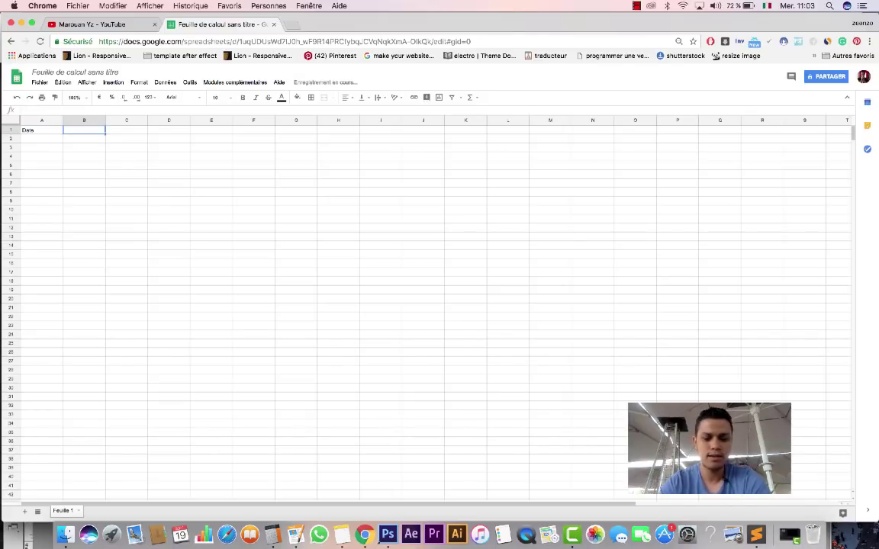
{"action": "type", "text": "Nom"}
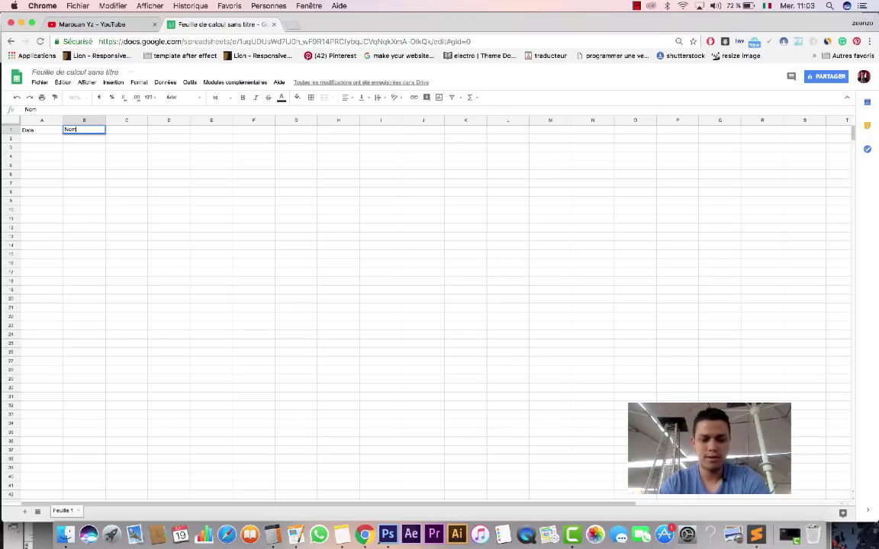
{"action": "key", "text": "Tab"}
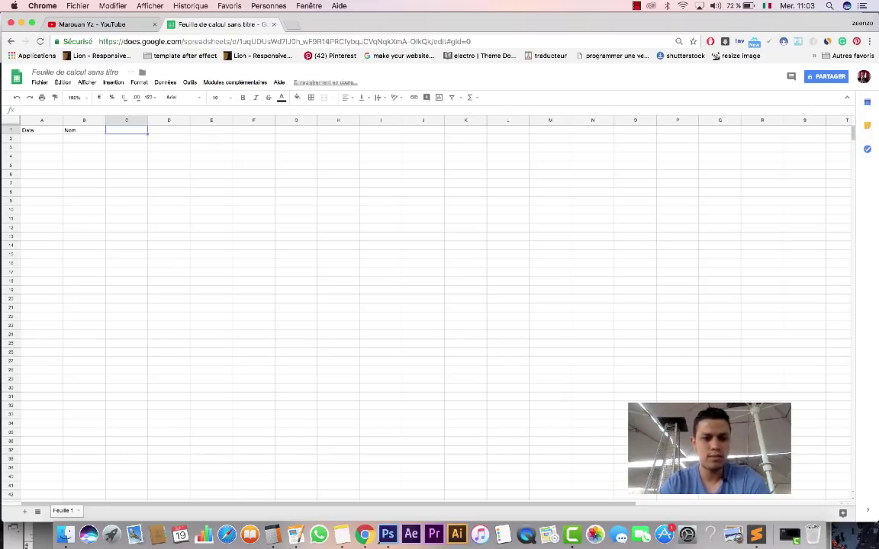
{"action": "type", "text": "Adress"}
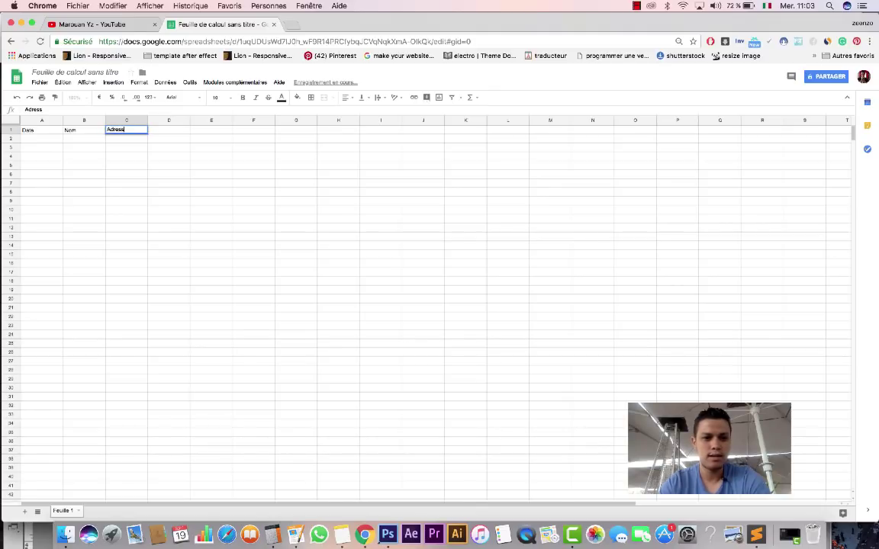
{"action": "key", "text": "Tab"}
{"action": "type", "text": "Vi"}
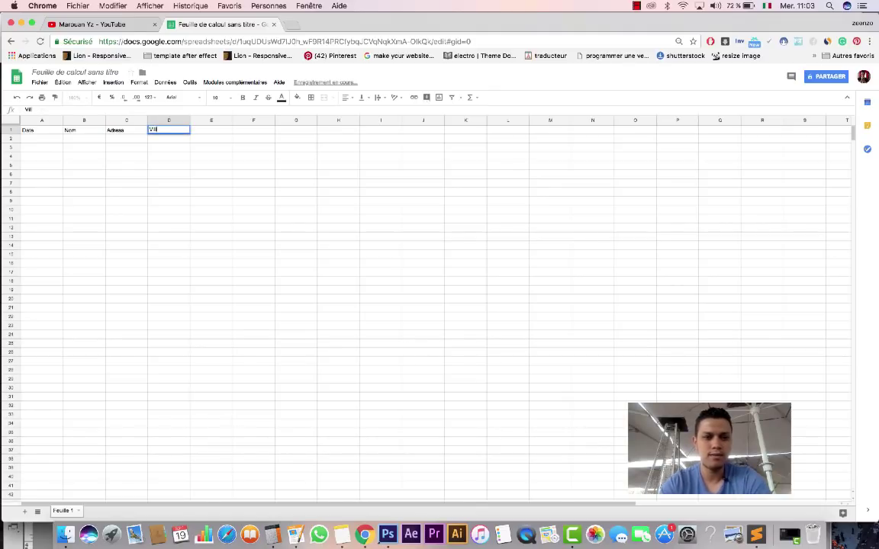
{"action": "key", "text": "Tab"}
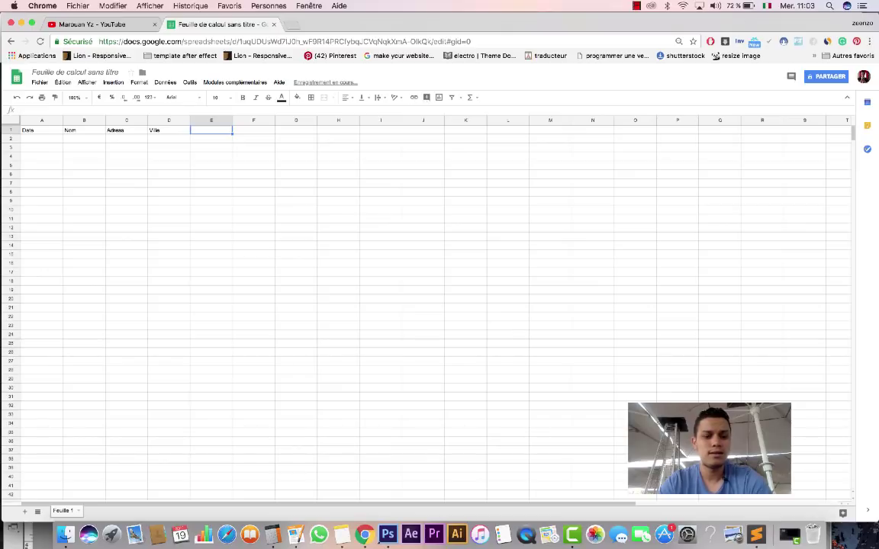
{"action": "type", "text": "Tel"}
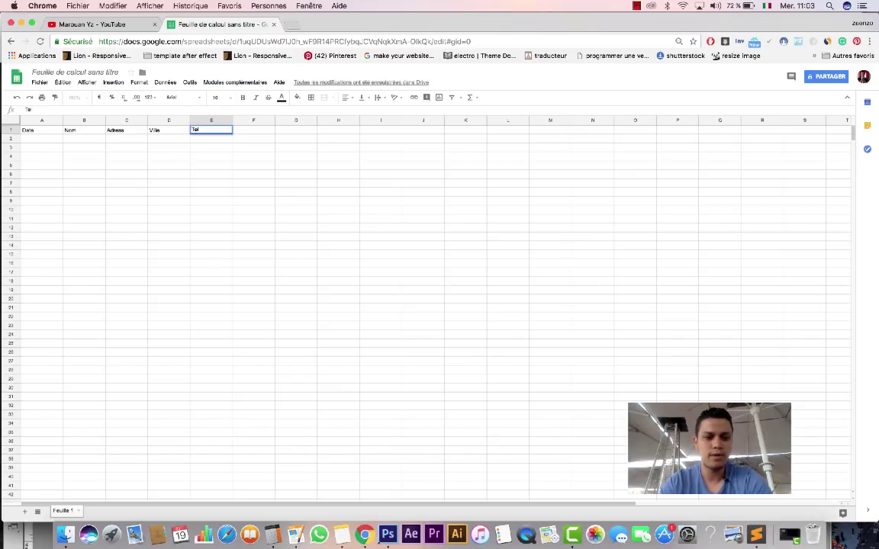
{"action": "key", "text": "Tab"}
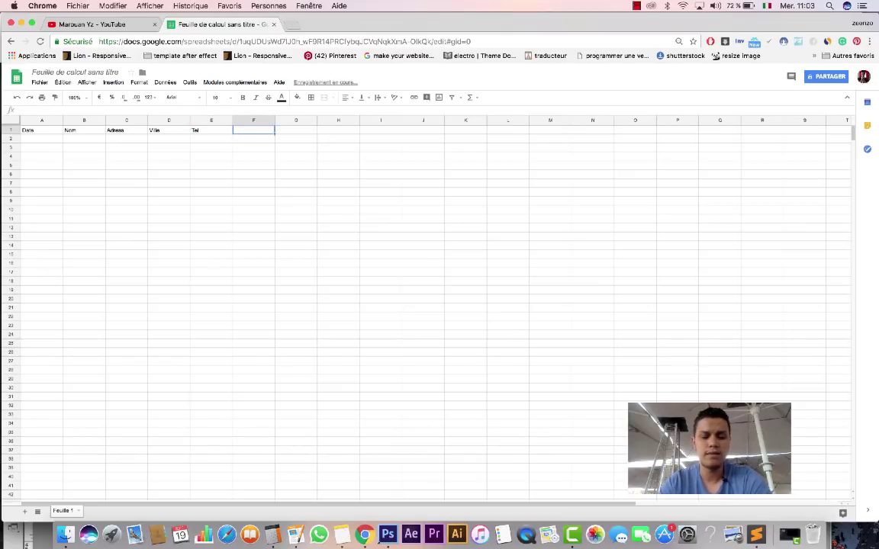
- Add the Ref produit header in F1 and select cell F2 beneath it
{"action": "type", "text": "Ref produ"}
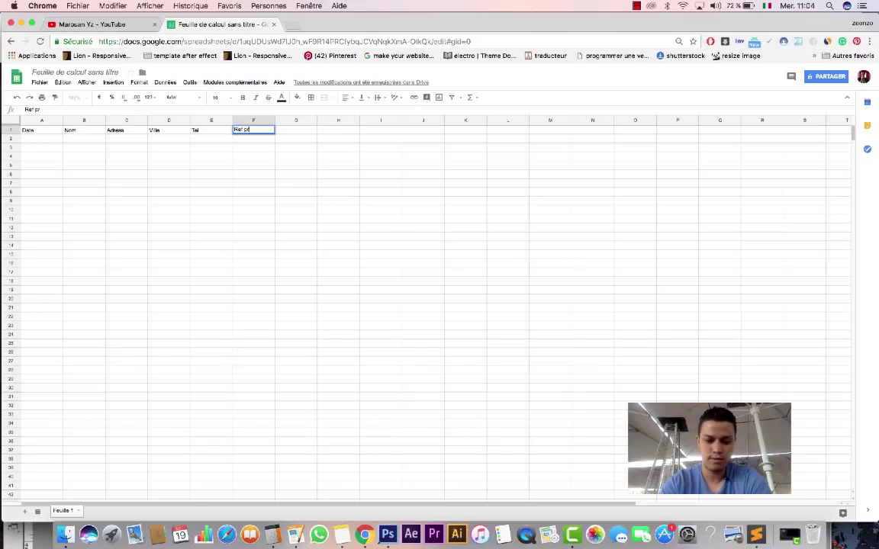
{"action": "type", "text": "it"}
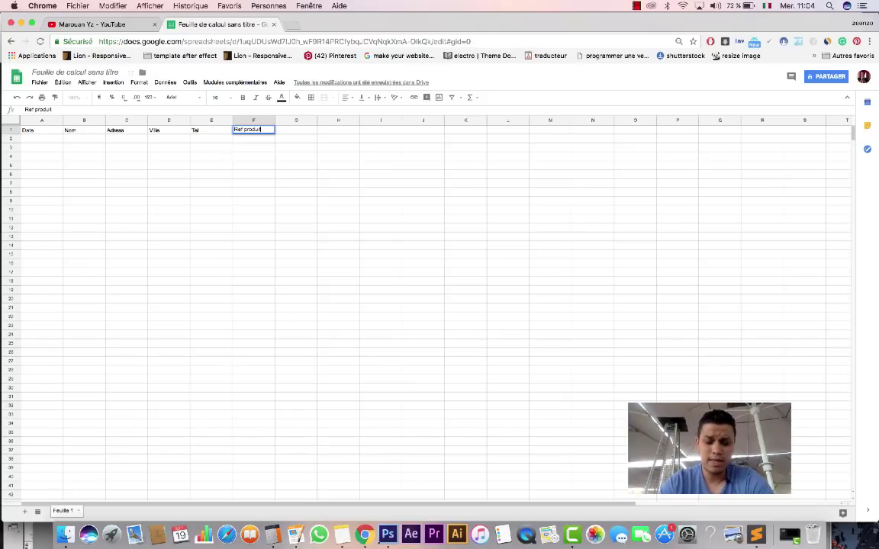
{"action": "key", "text": "Tab"}
{"action": "left_click", "coordinate": [253, 129]}
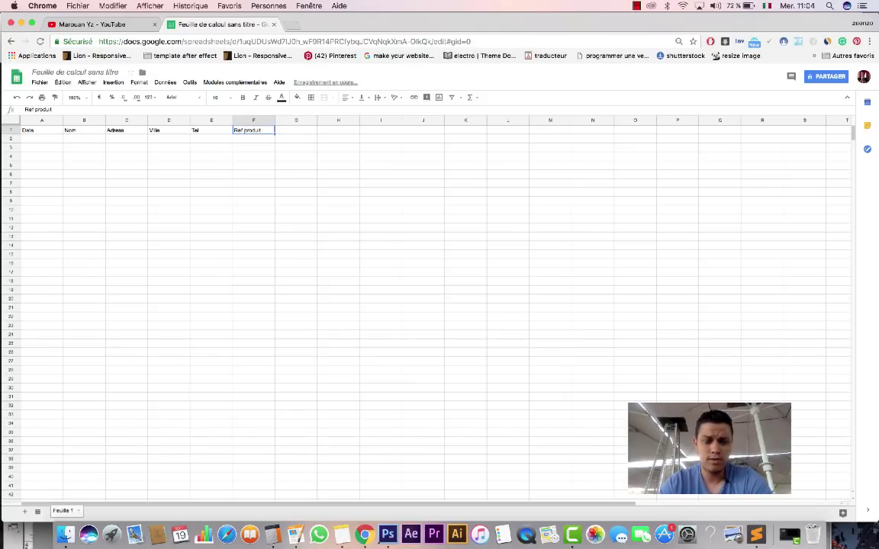
{"action": "left_click", "coordinate": [296, 130]}
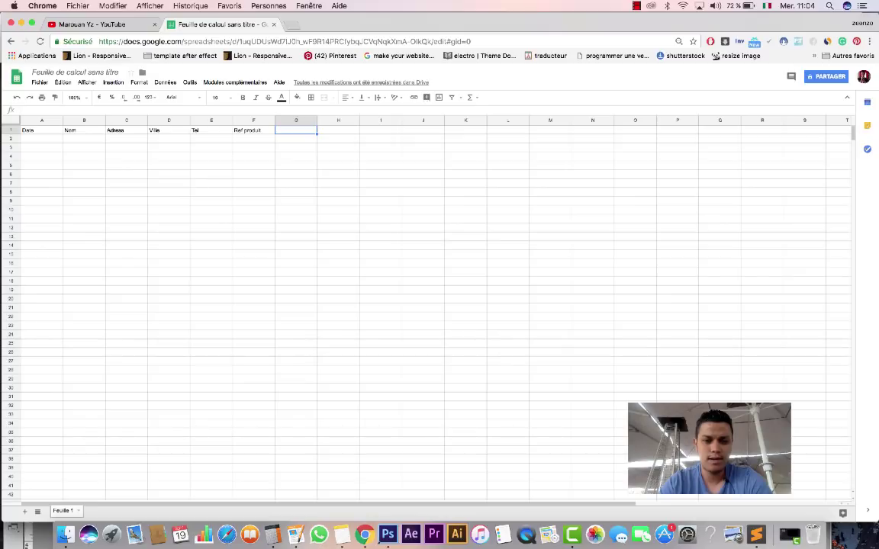
{"action": "left_click", "coordinate": [254, 129]}
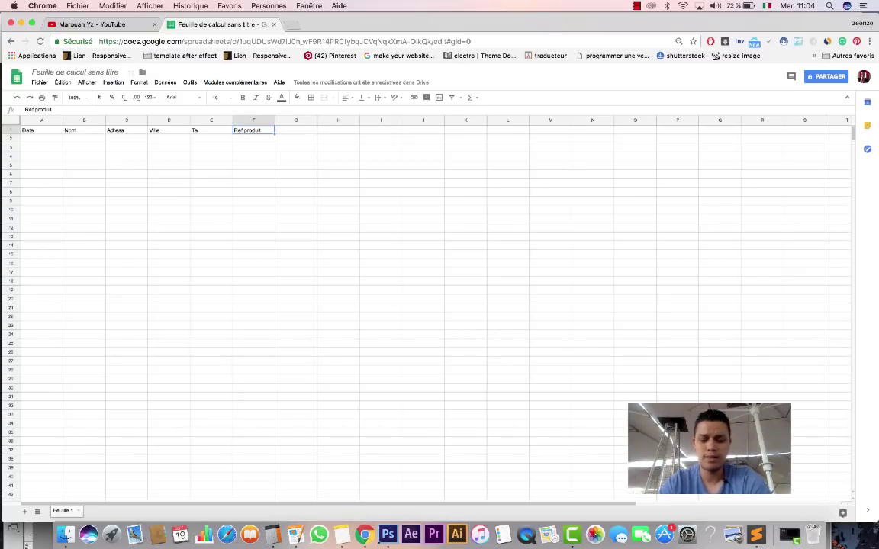
{"action": "left_click", "coordinate": [253, 138]}
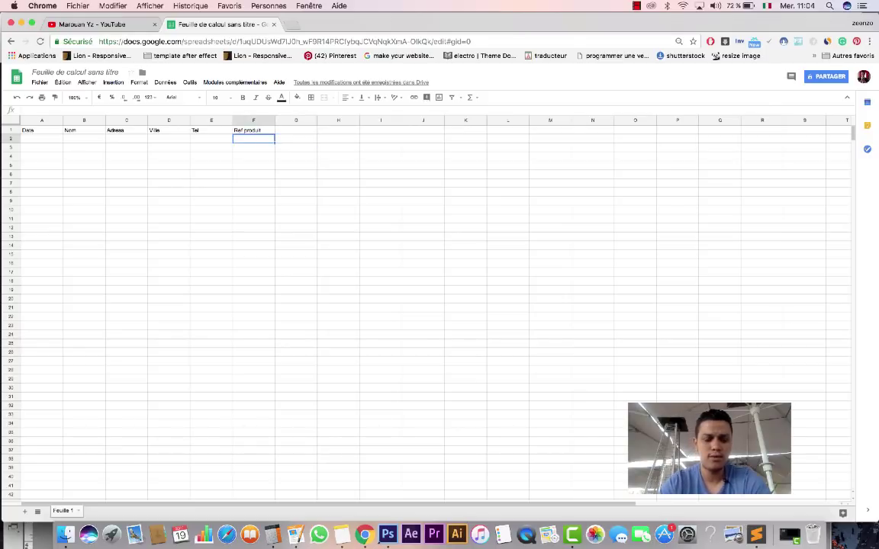
{"action": "type", "text": "1"}
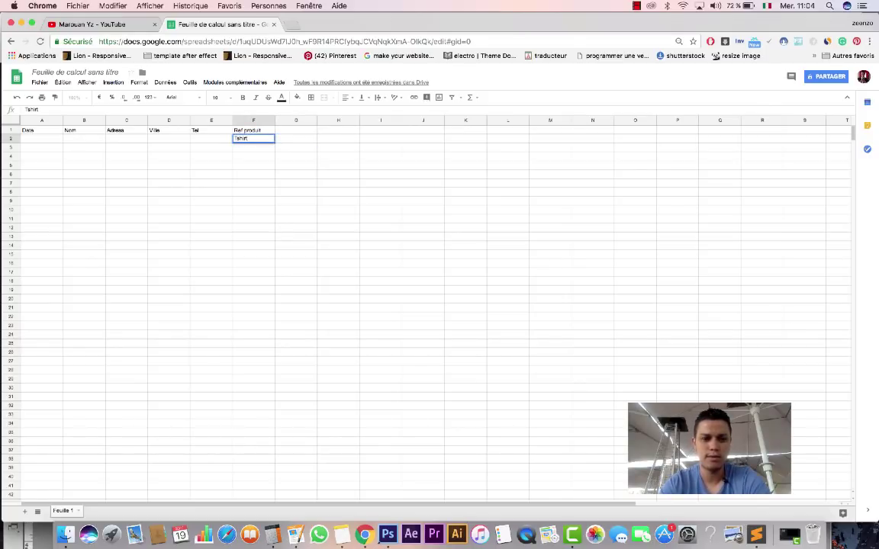
{"action": "type", "text": " M - Blanc"}
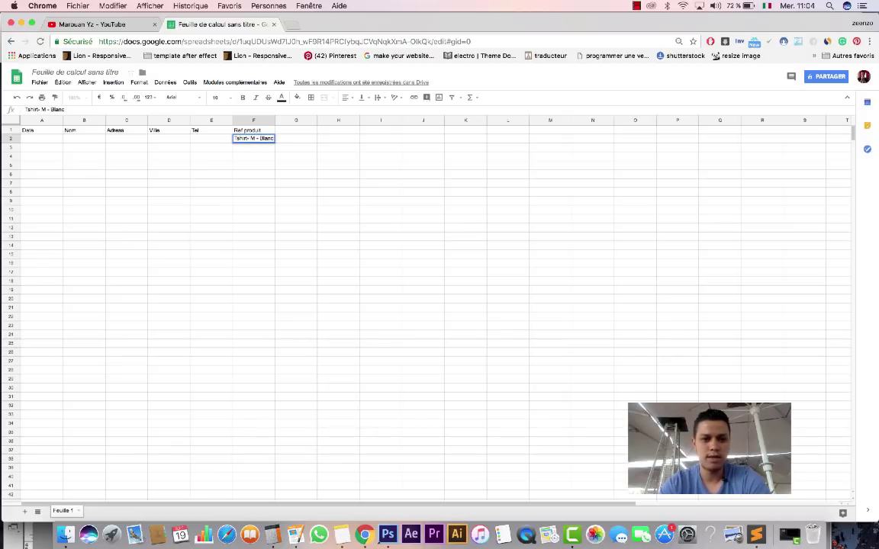
{"action": "key", "text": "Tab"}
{"action": "key", "text": "Left"}
{"action": "key", "text": "Delete"}
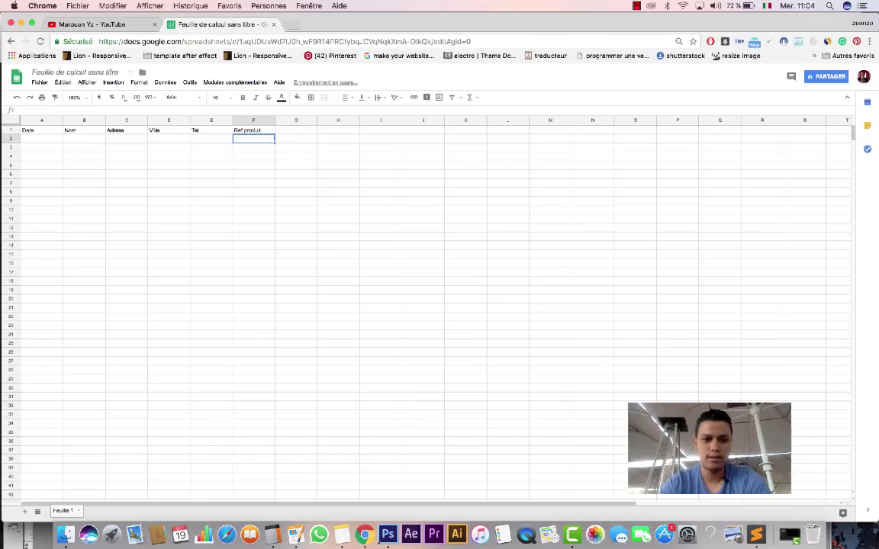
{"action": "left_click", "coordinate": [296, 130]}
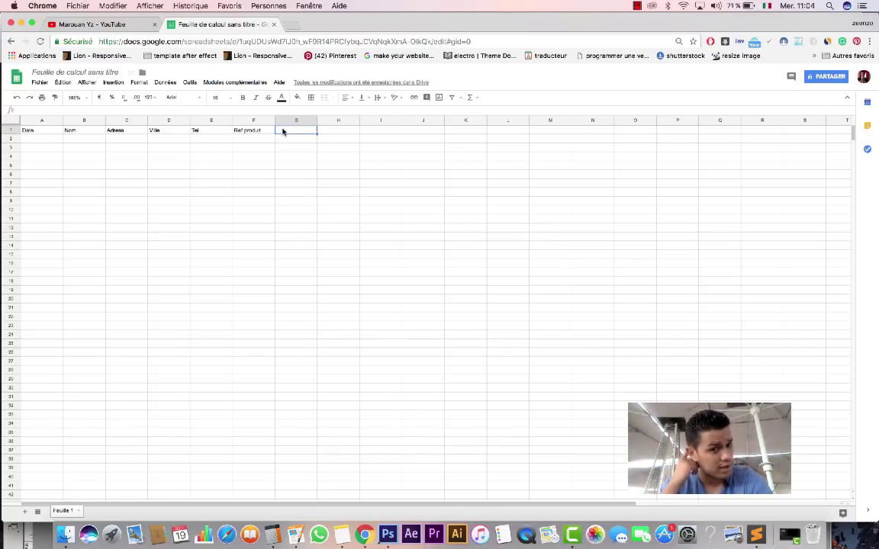
- Type Prix de vente, Code Colis, Etat colis and Note into cells G1 to J1
{"action": "type", "text": "Prix"}
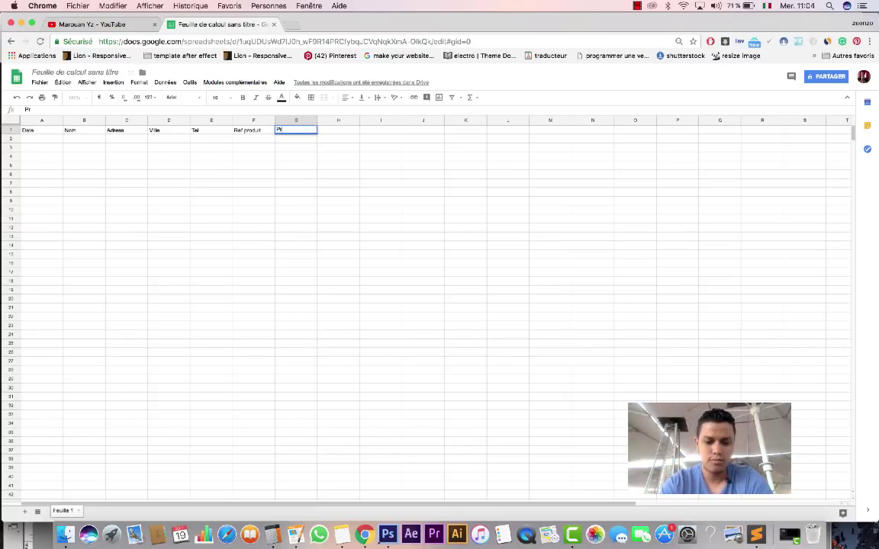
{"action": "type", "text": " de vente"}
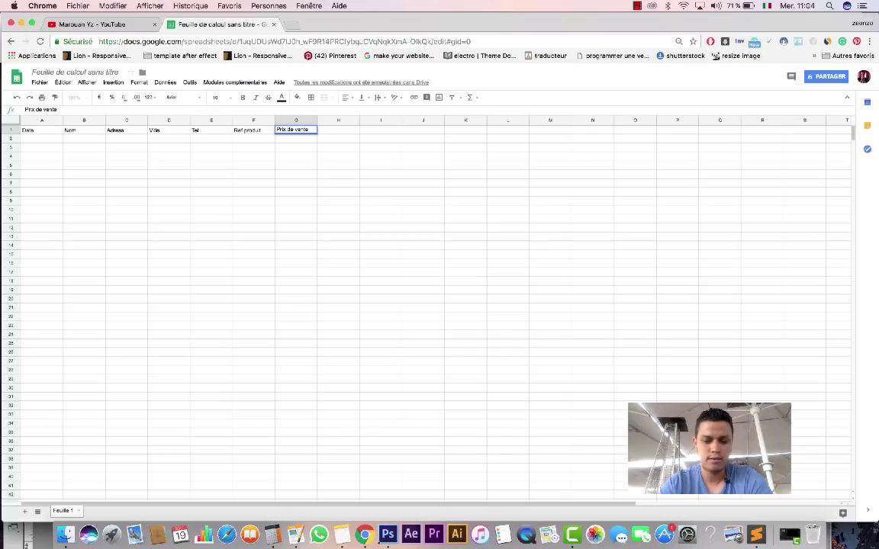
{"action": "key", "text": "Tab"}
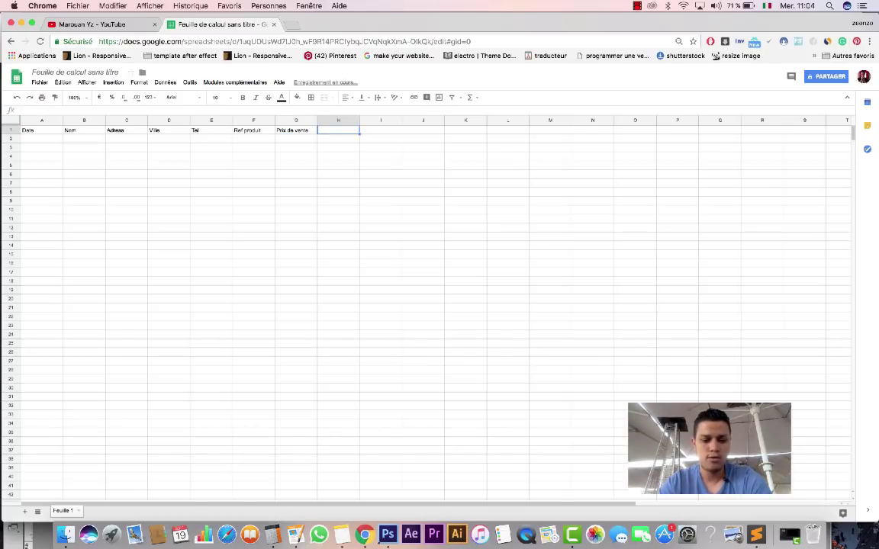
{"action": "type", "text": "Code Colis"}
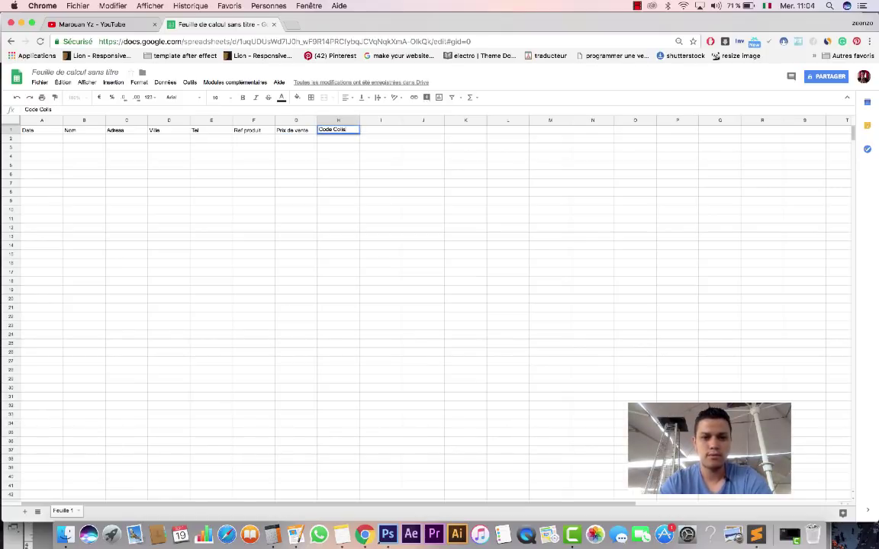
{"action": "key", "text": "Tab"}
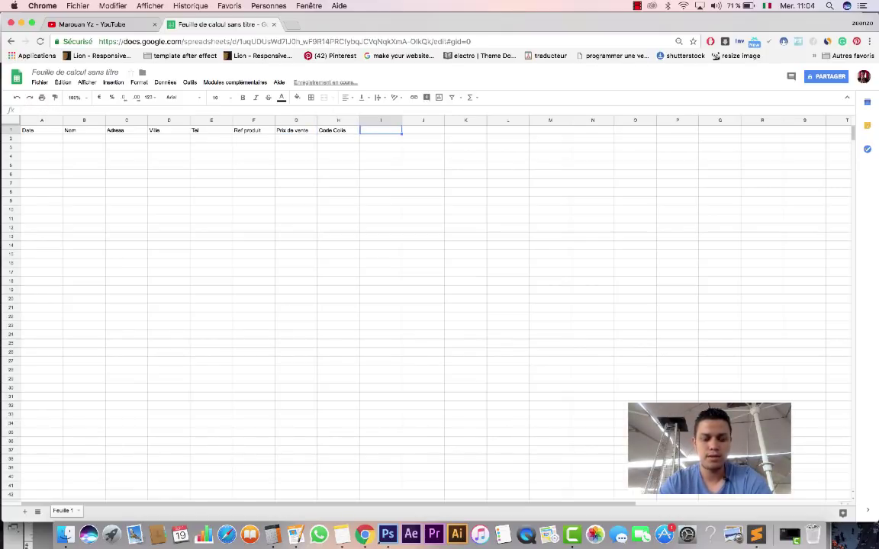
{"action": "type", "text": "Ete"}
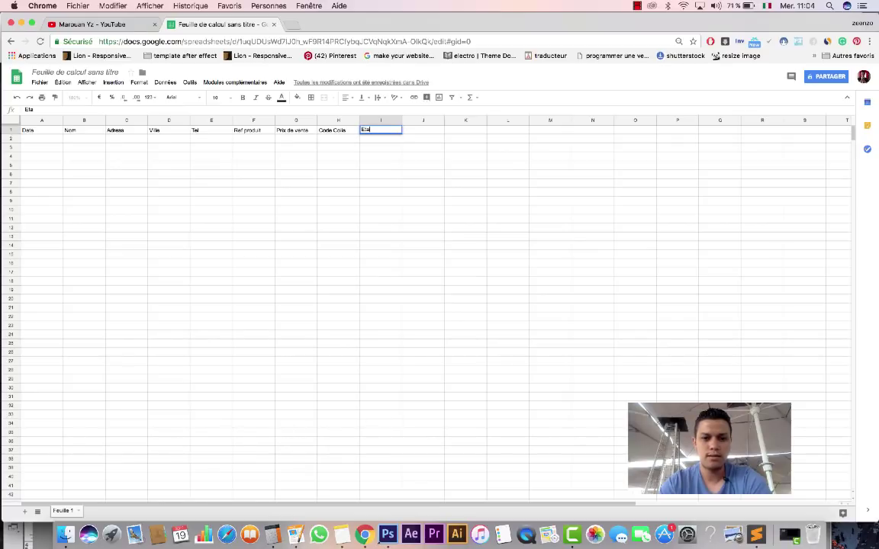
{"action": "type", "text": " colis"}
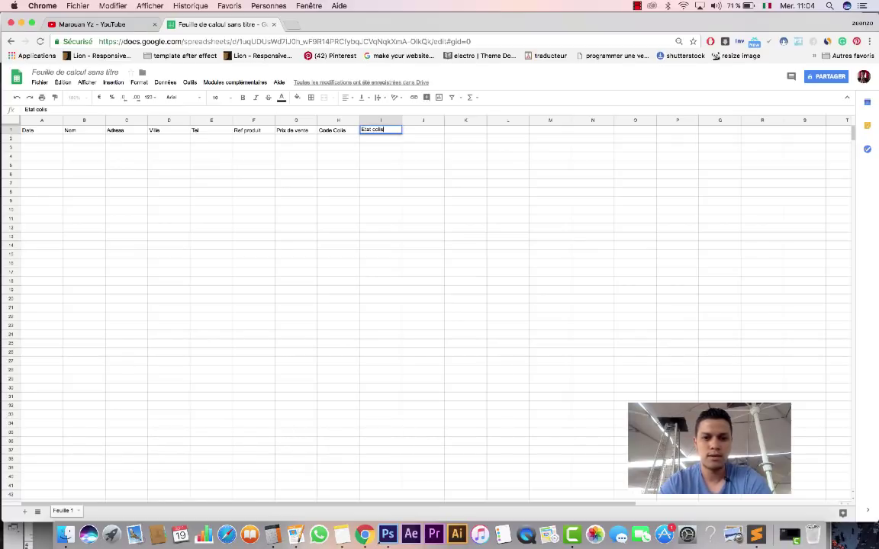
{"action": "key", "text": "Tab"}
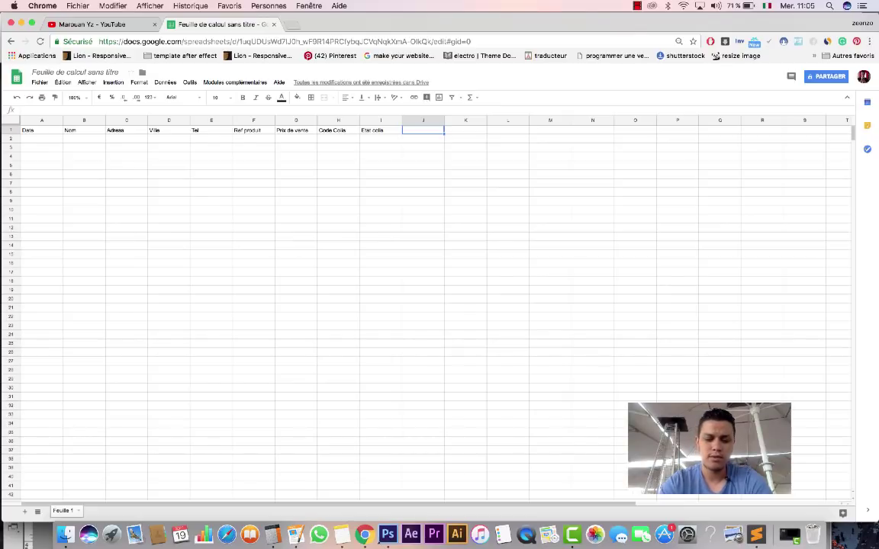
{"action": "type", "text": "Note"}
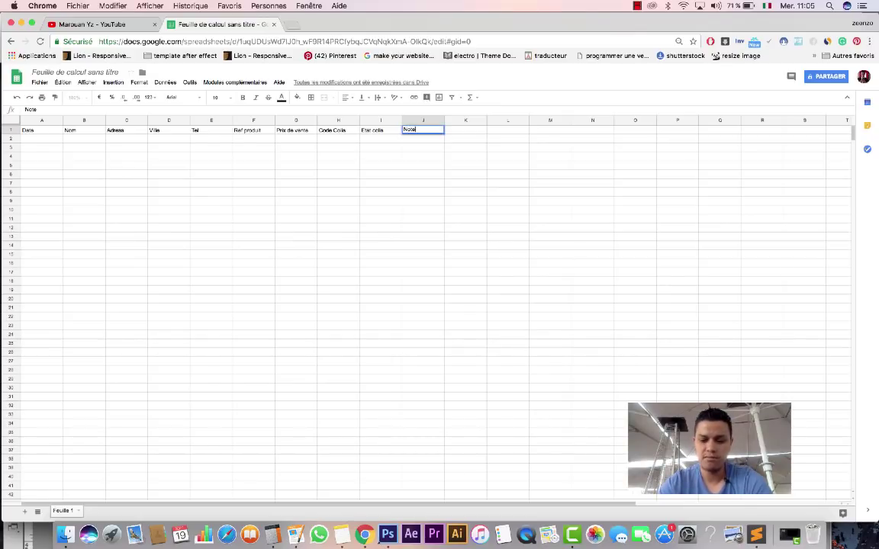
{"action": "key", "text": "Up"}
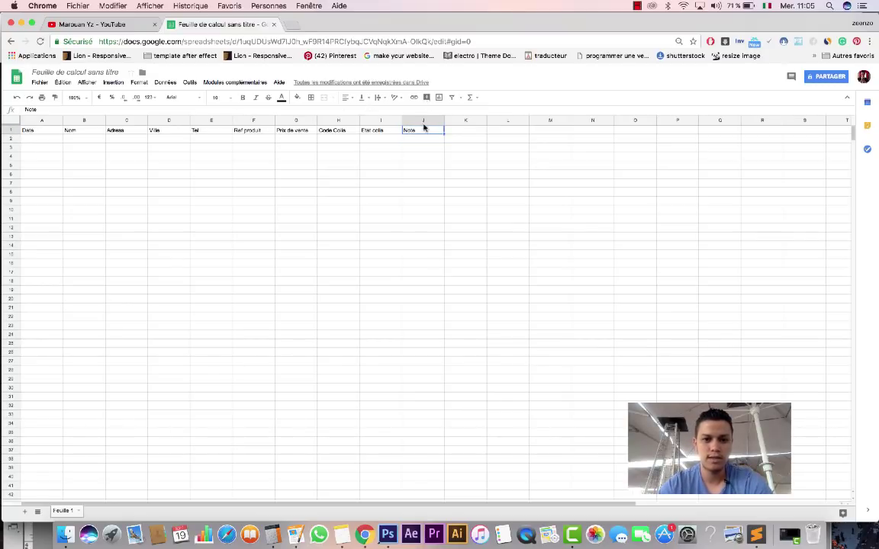
- Select columns A to J and apply All borders to every cell
{"action": "left_click_drag", "start_coordinate": [328, 178], "coordinate": [44, 314]}
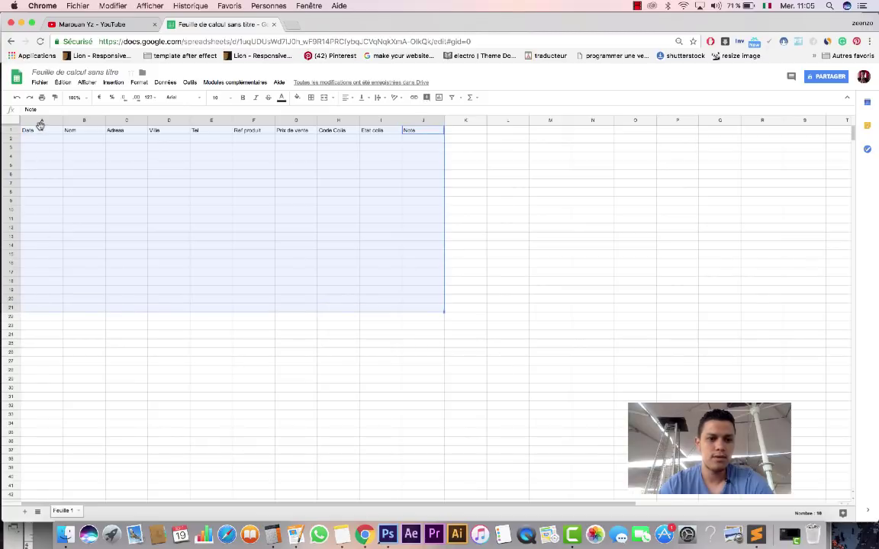
{"action": "left_click_drag", "start_coordinate": [36, 120], "coordinate": [417, 134]}
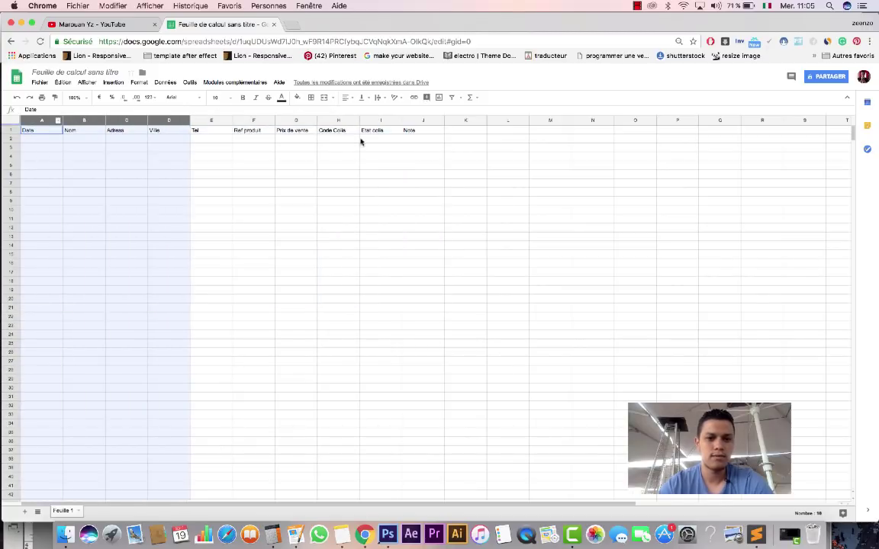
{"action": "left_click", "coordinate": [311, 97]}
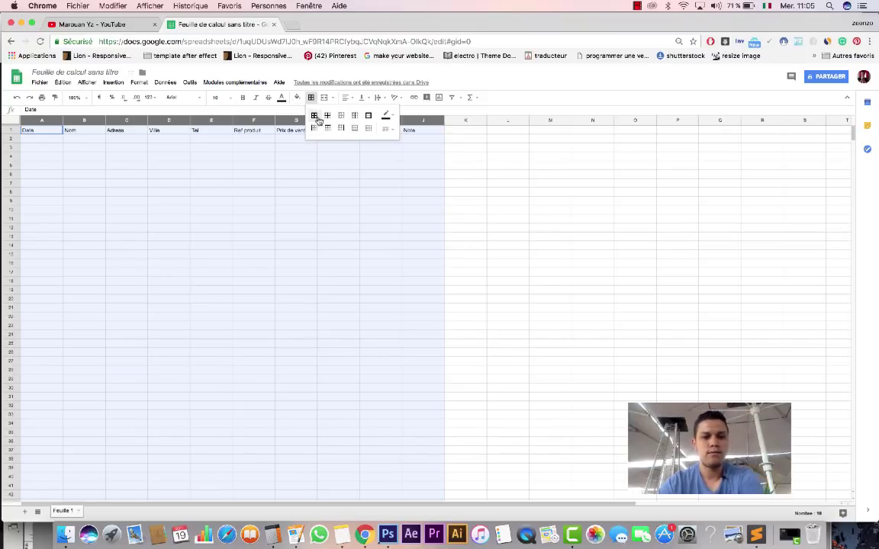
{"action": "left_click", "coordinate": [315, 116]}
{"action": "left_click", "coordinate": [393, 155]}
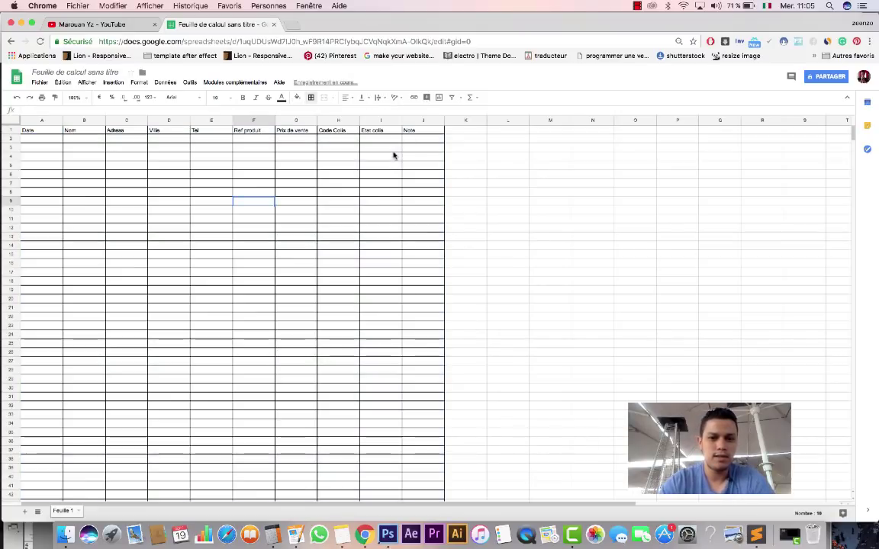
- Fill the header cells A1 to J1 with red
{"action": "left_click", "coordinate": [405, 131]}
{"action": "left_click_drag", "start_coordinate": [399, 133], "coordinate": [50, 133]}
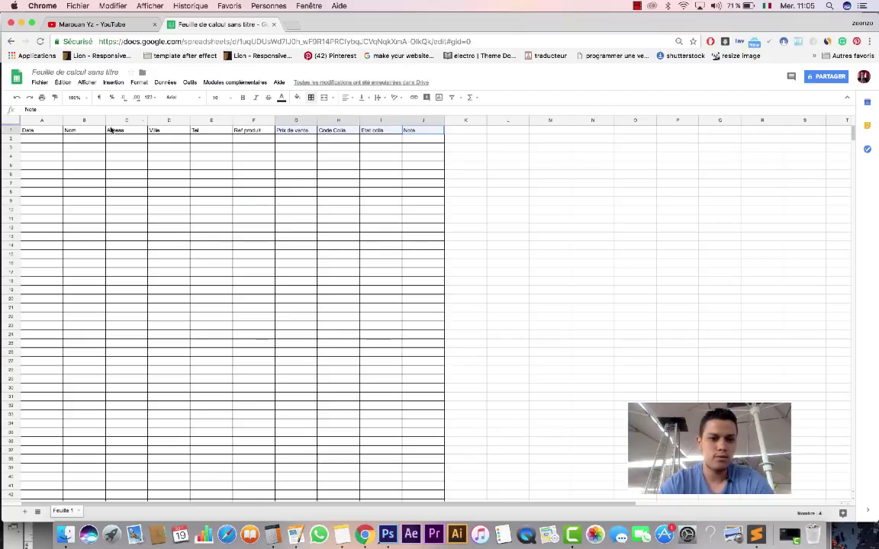
{"action": "left_click", "coordinate": [297, 97]}
{"action": "left_click", "coordinate": [309, 134]}
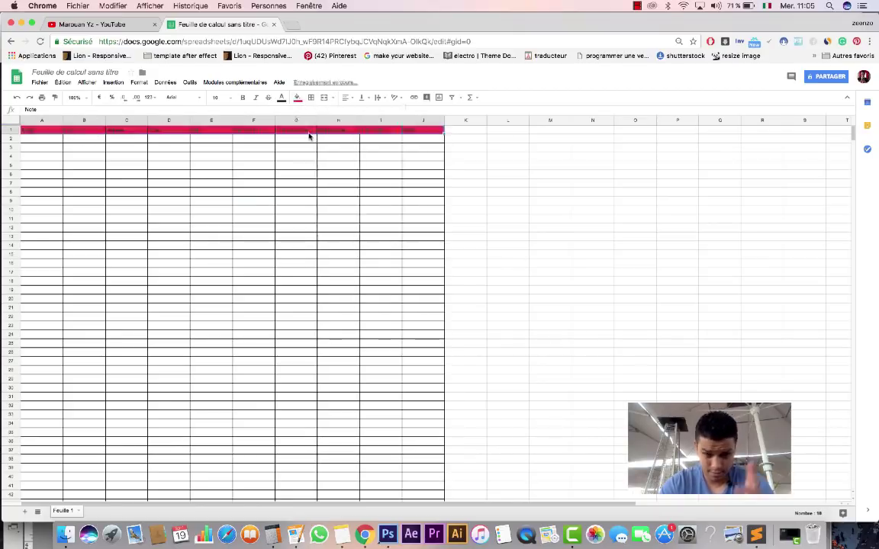
- Make the header text bold at font size 12
{"action": "left_click", "coordinate": [14, 132]}
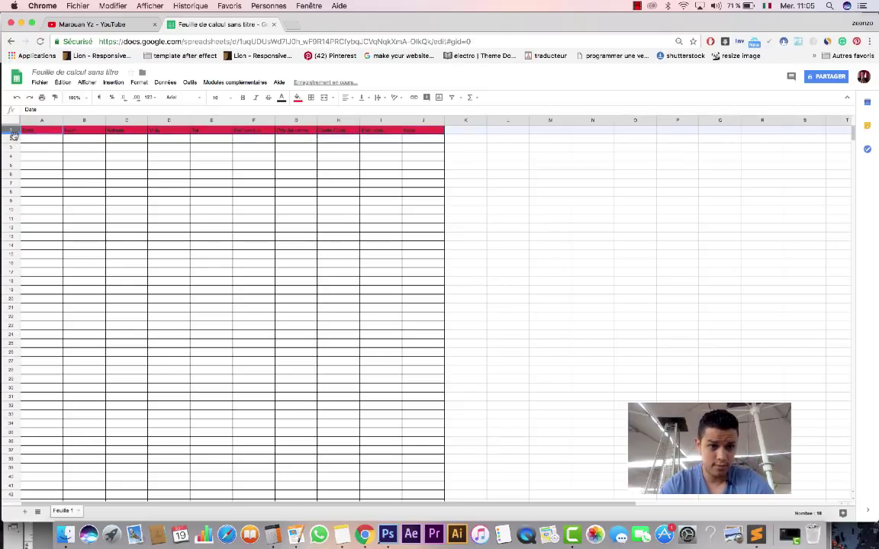
{"action": "left_click", "coordinate": [51, 133]}
{"action": "left_click", "coordinate": [406, 131]}
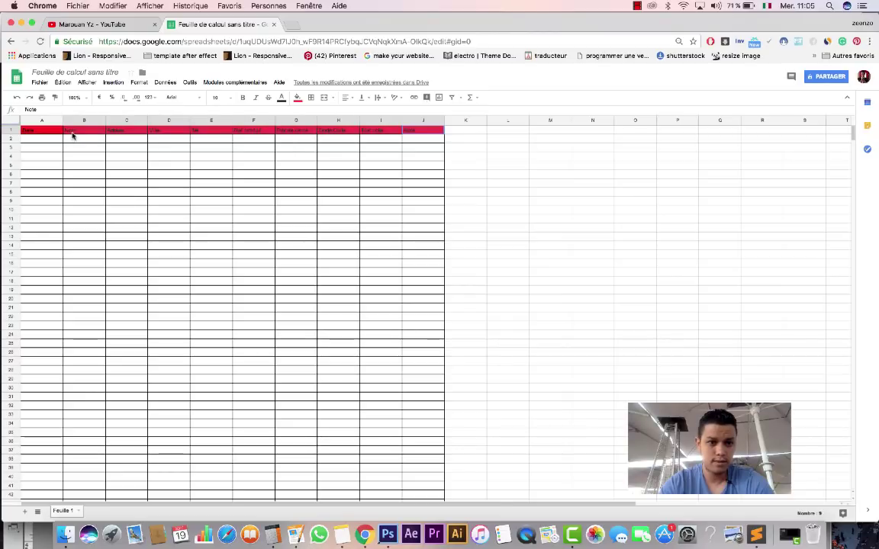
{"action": "left_click", "coordinate": [242, 99]}
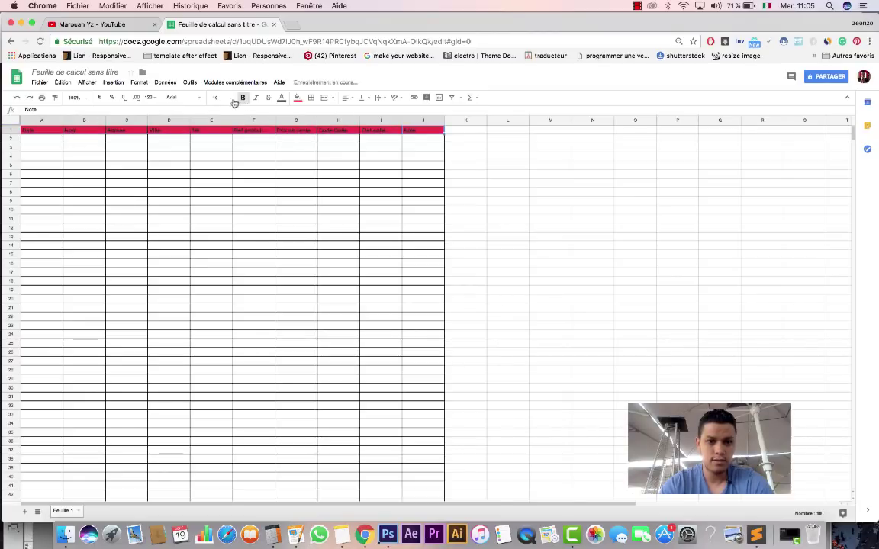
{"action": "left_click", "coordinate": [228, 98]}
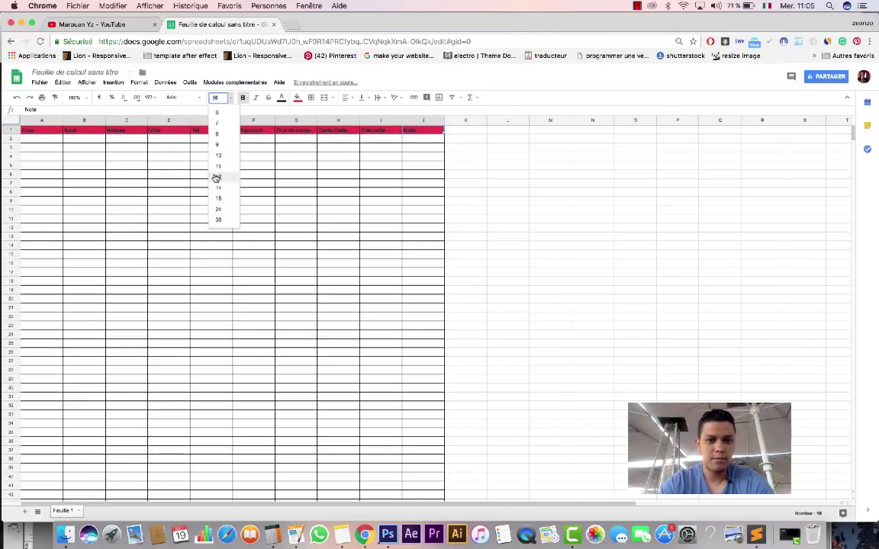
{"action": "left_click", "coordinate": [217, 177]}
- Centre the headers horizontally and vertically and wrap their text, then select A2
{"action": "left_click", "coordinate": [347, 98]}
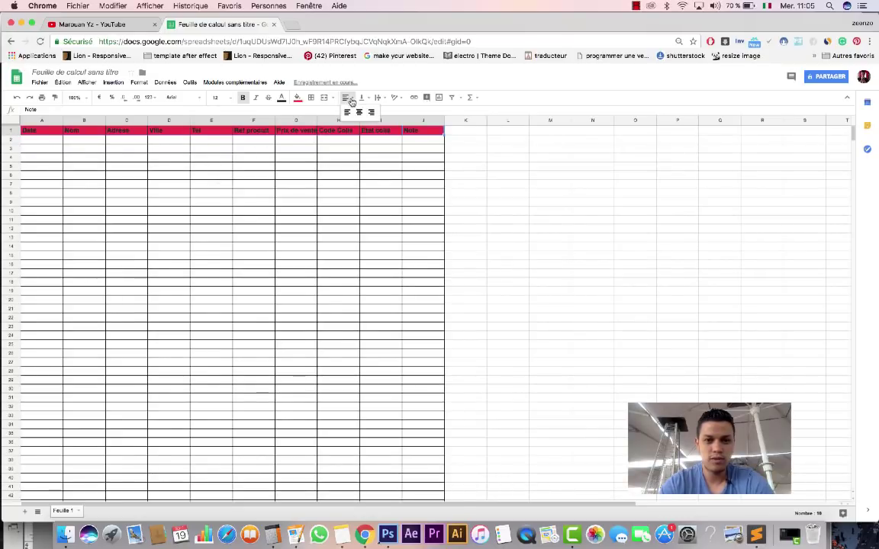
{"action": "left_click", "coordinate": [359, 112]}
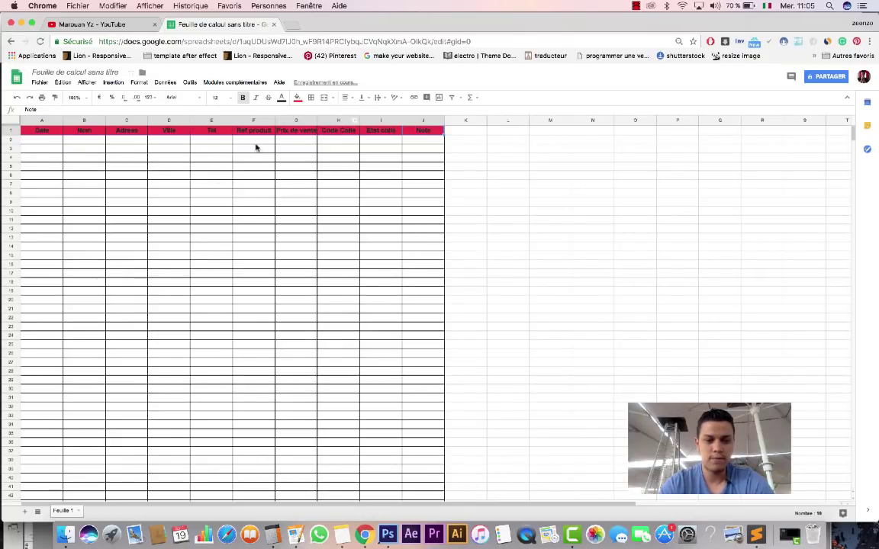
{"action": "left_click", "coordinate": [362, 98]}
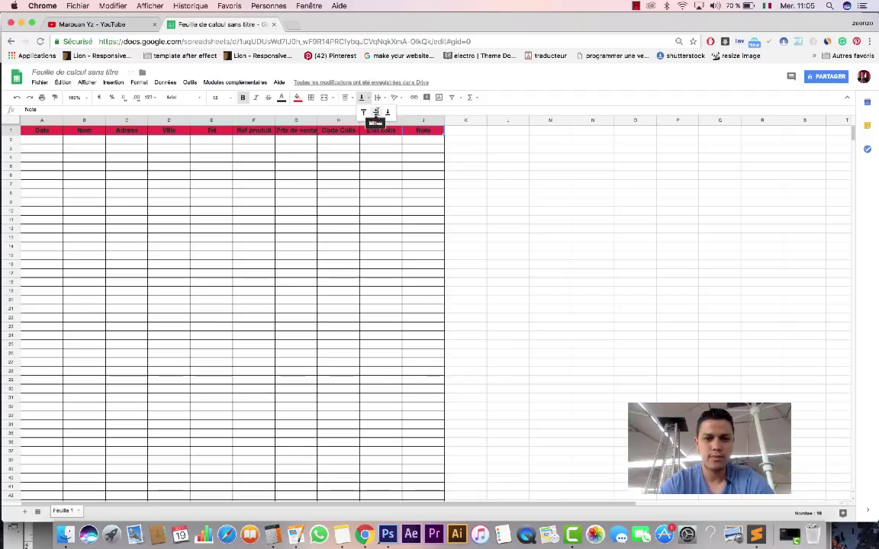
{"action": "left_click", "coordinate": [375, 112]}
{"action": "left_click", "coordinate": [377, 97]}
{"action": "left_click", "coordinate": [394, 113]}
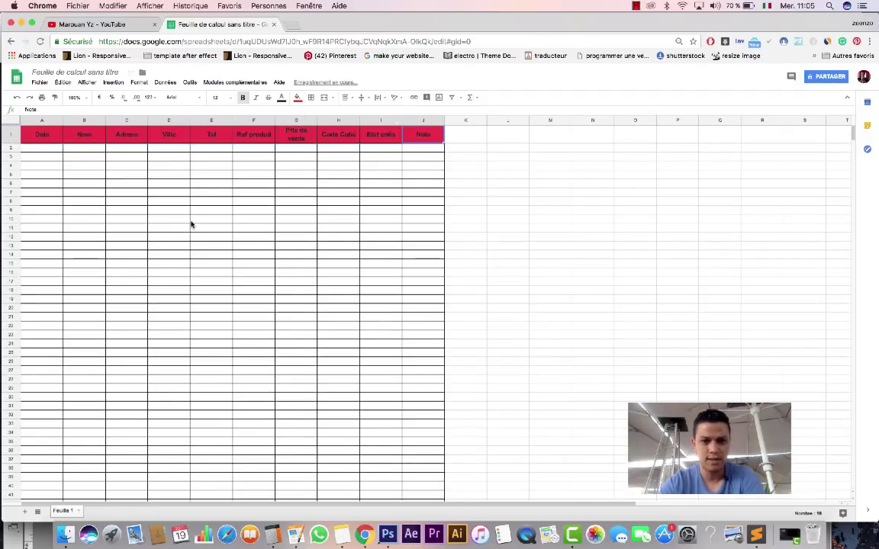
{"action": "left_click", "coordinate": [49, 149]}
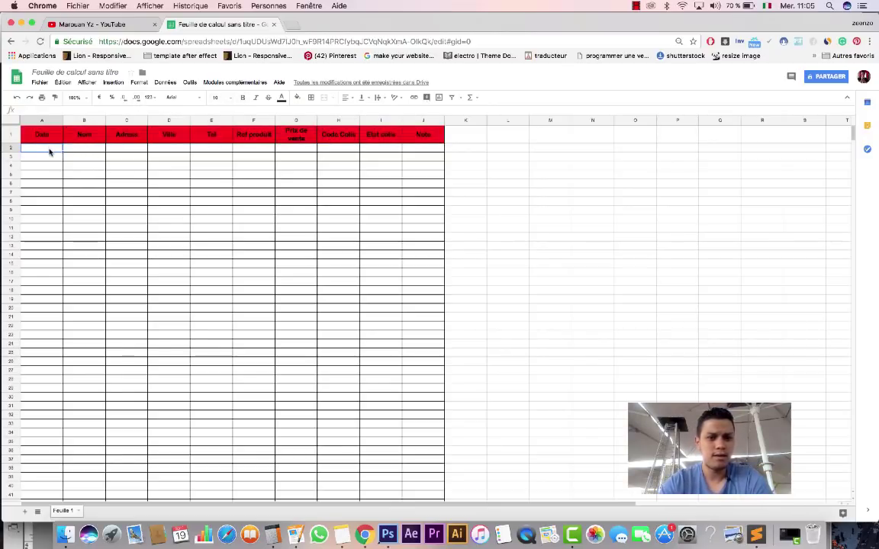
- Enter the order date 19/6/2018 in A2 and the customer's full name in B2
{"action": "left_click", "coordinate": [807, 7]}
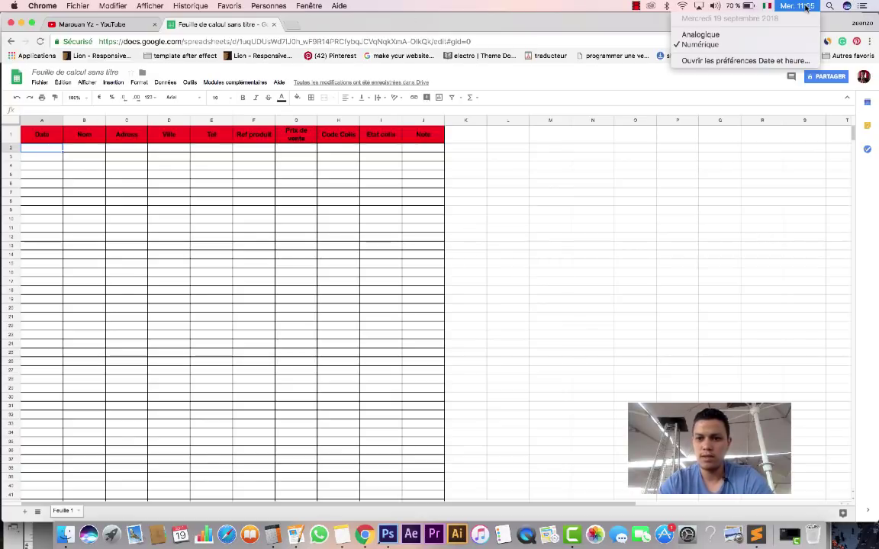
{"action": "left_click", "coordinate": [806, 8]}
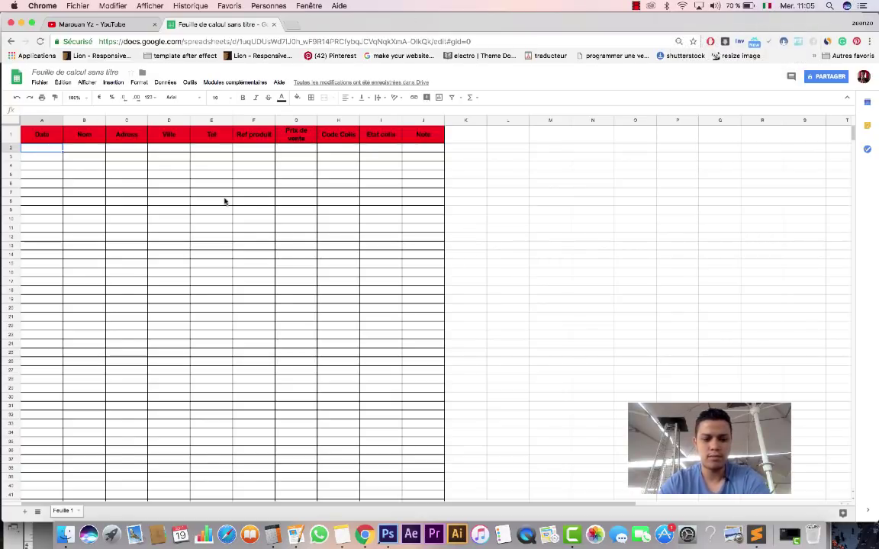
{"action": "type", "text": "19/6/20"}
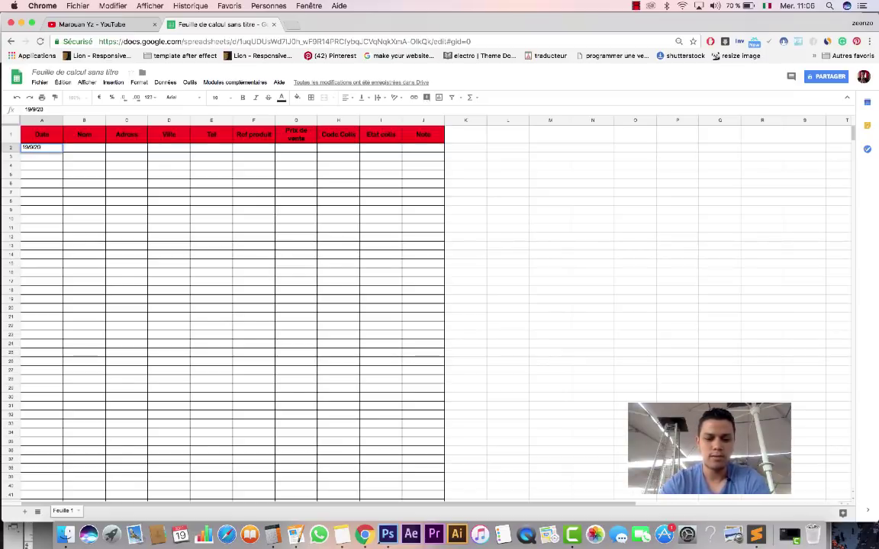
{"action": "type", "text": "18"}
{"action": "key", "text": "Tab"}
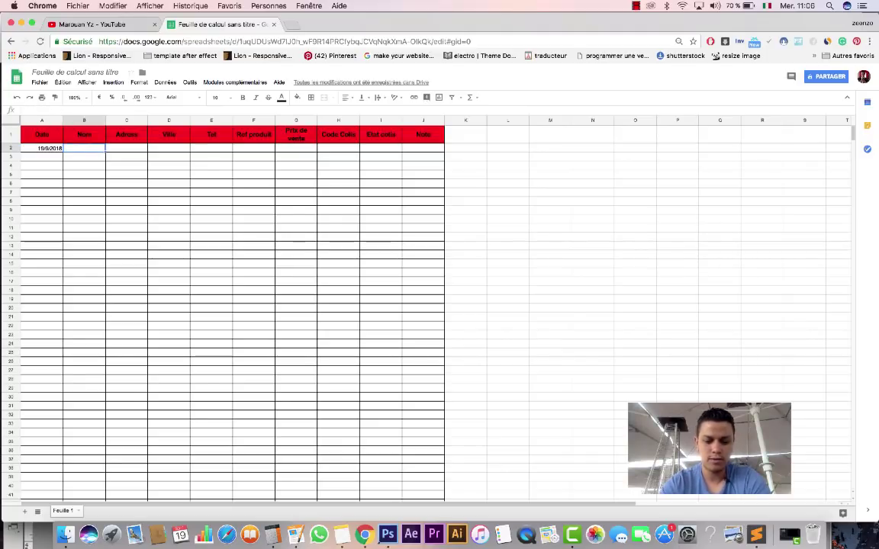
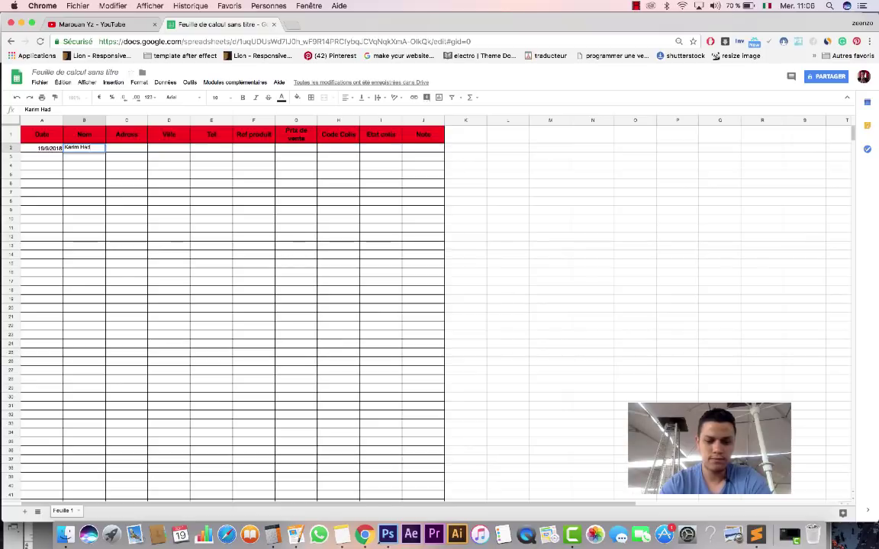
{"action": "key", "text": "Tab"}
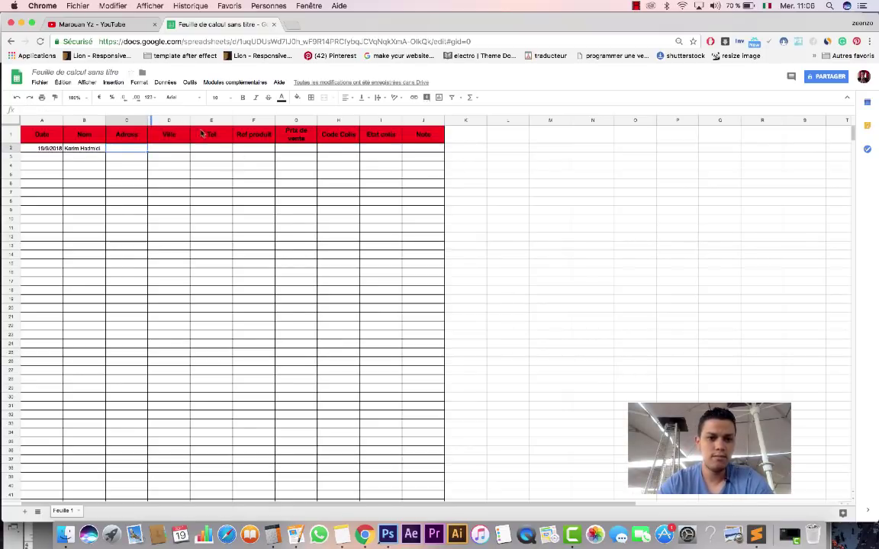
- Widen the Adresse column and enter the customer's street address in C2
{"action": "left_click_drag", "start_coordinate": [148, 119], "coordinate": [204, 119]}
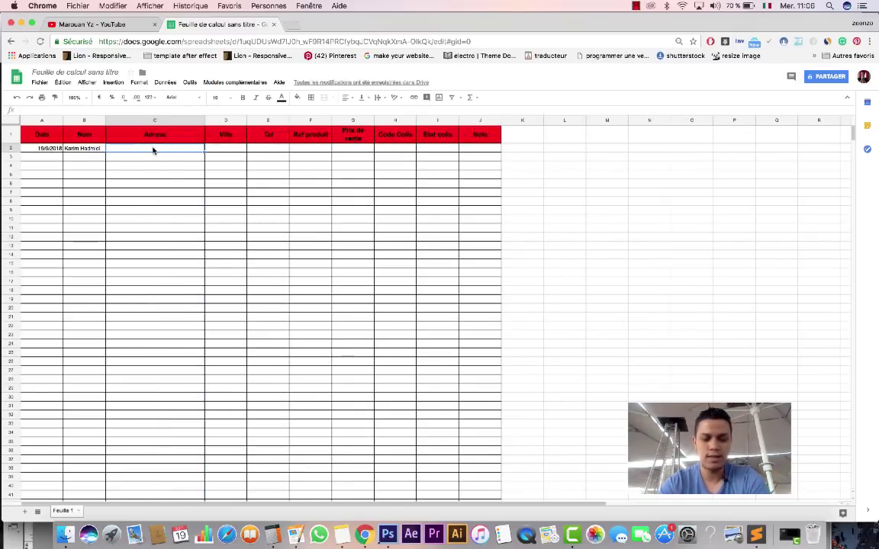
{"action": "double_click", "coordinate": [152, 151]}
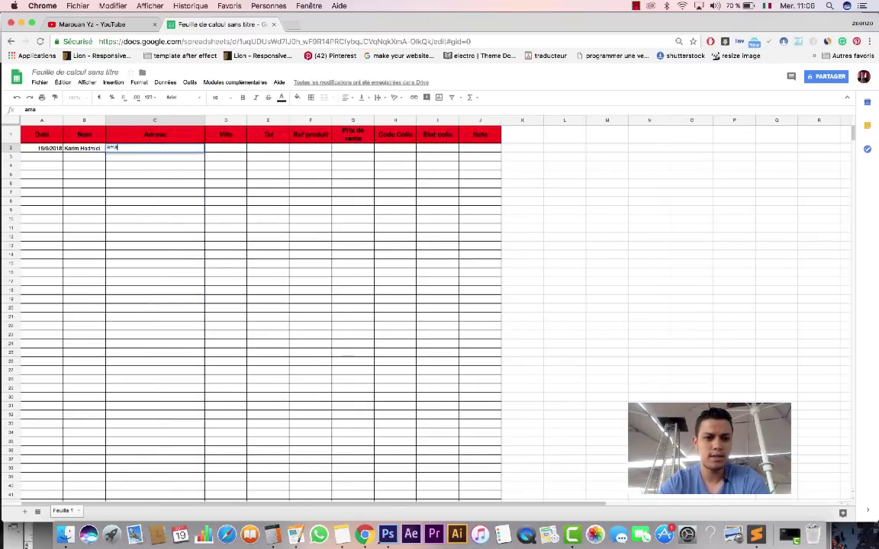
{"action": "type", "text": "aman"}
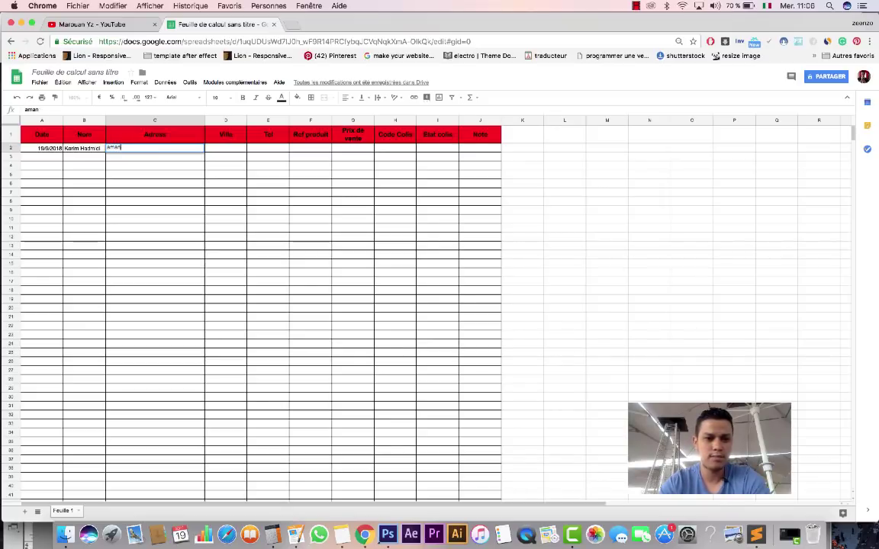
{"action": "key", "text": "BackSpace"}
{"action": "key", "text": "BackSpace"}
{"action": "key", "text": "BackSpace"}
{"action": "type", "text": "Pos"}
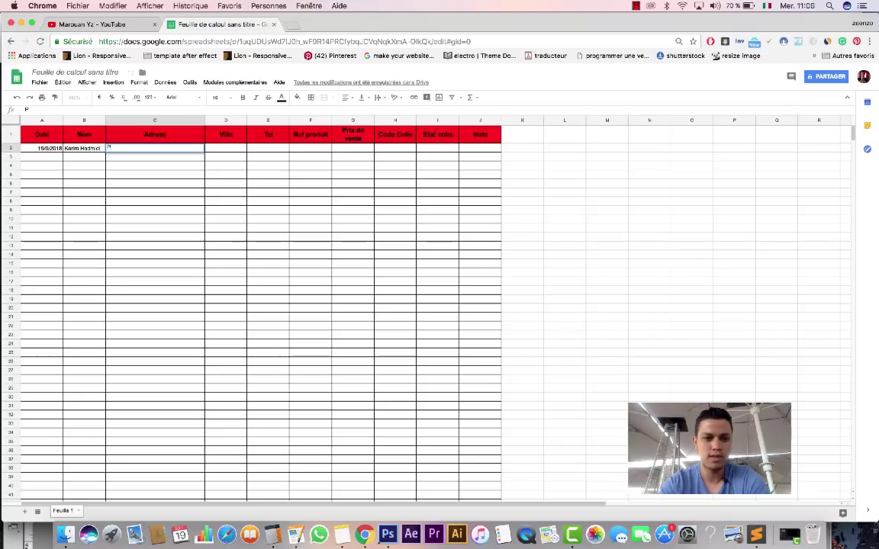
{"action": "type", "text": "te"}
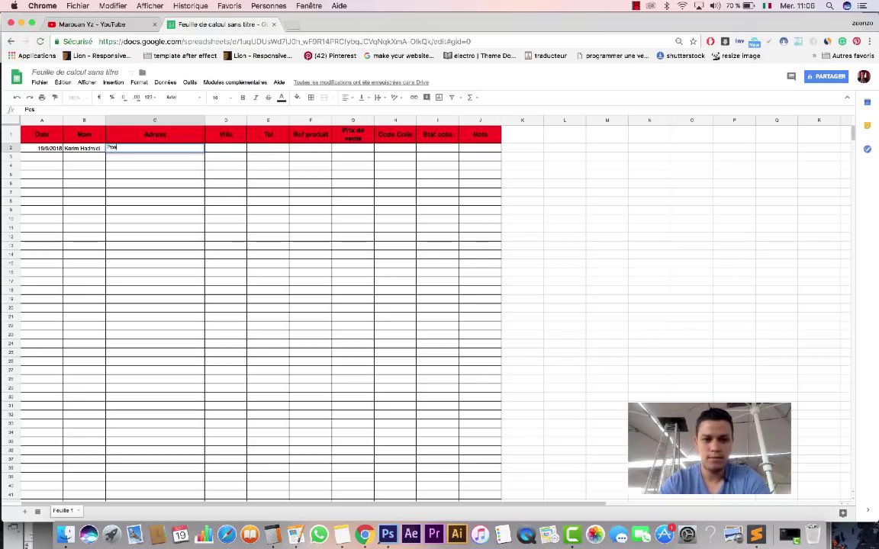
{"action": "key", "text": "BackSpace"}
{"action": "key", "text": "BackSpace"}
{"action": "key", "text": "BackSpace"}
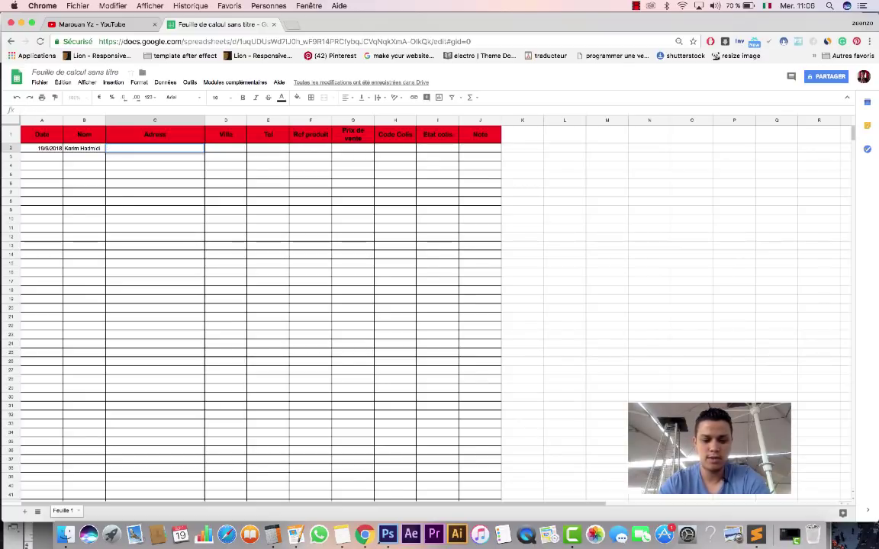
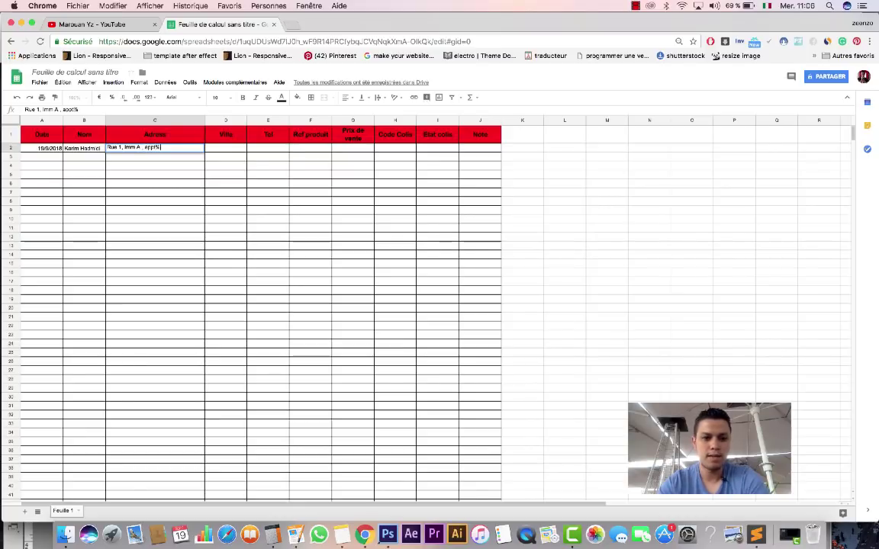
{"action": "key", "text": "Tab"}
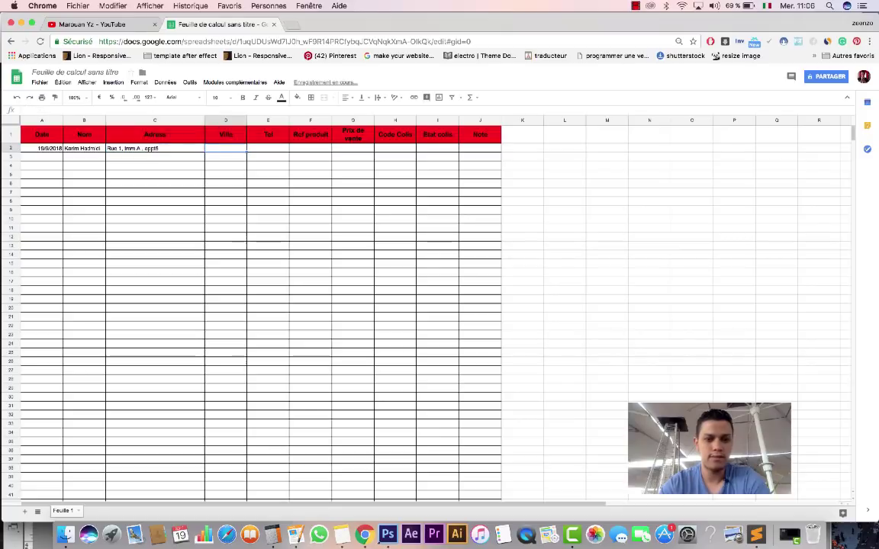
- Fill in city Rabat, the customer's phone number, product Tasse Blanc GT and price 99
{"action": "type", "text": "Ra"}
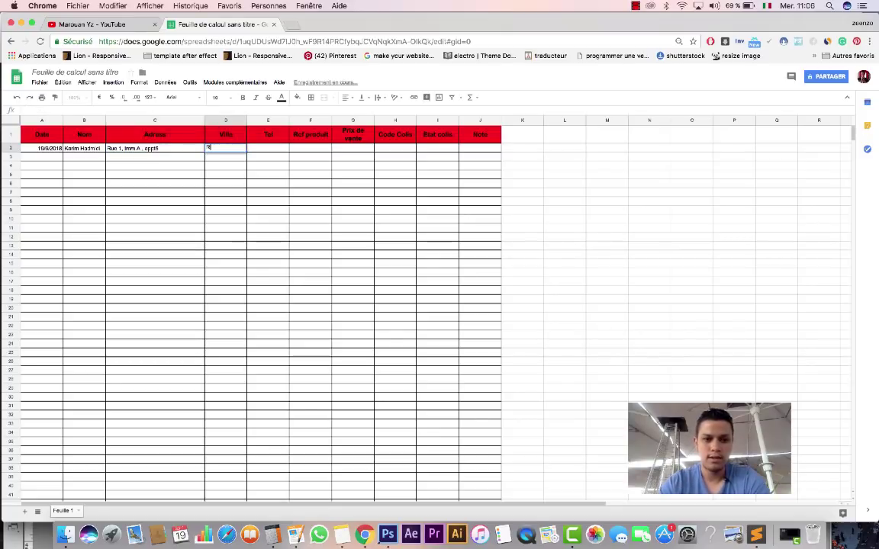
{"action": "type", "text": "bat"}
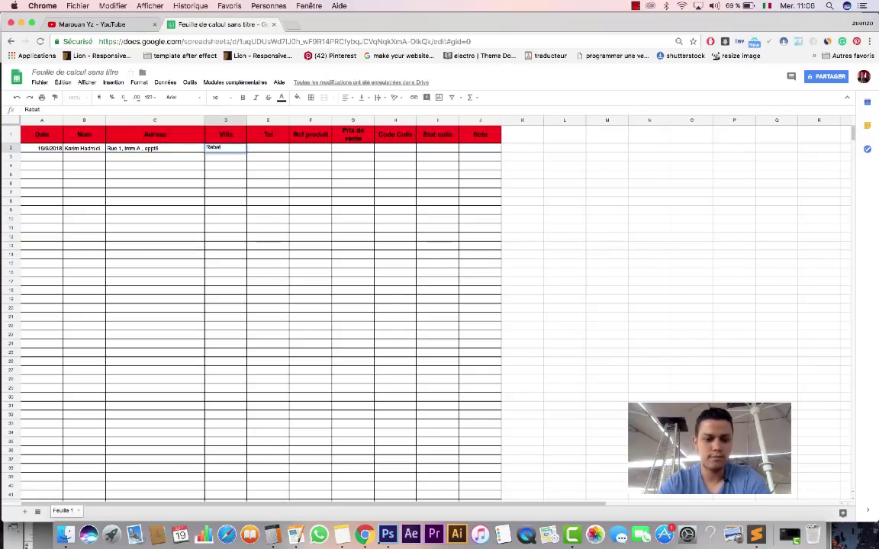
{"action": "key", "text": "Tab"}
{"action": "type", "text": "06"}
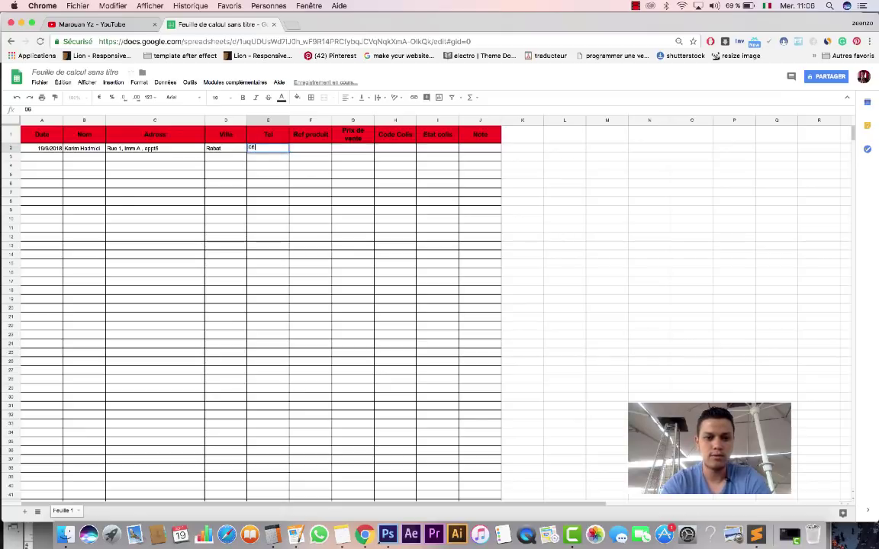
{"action": "type", "text": "1123456"}
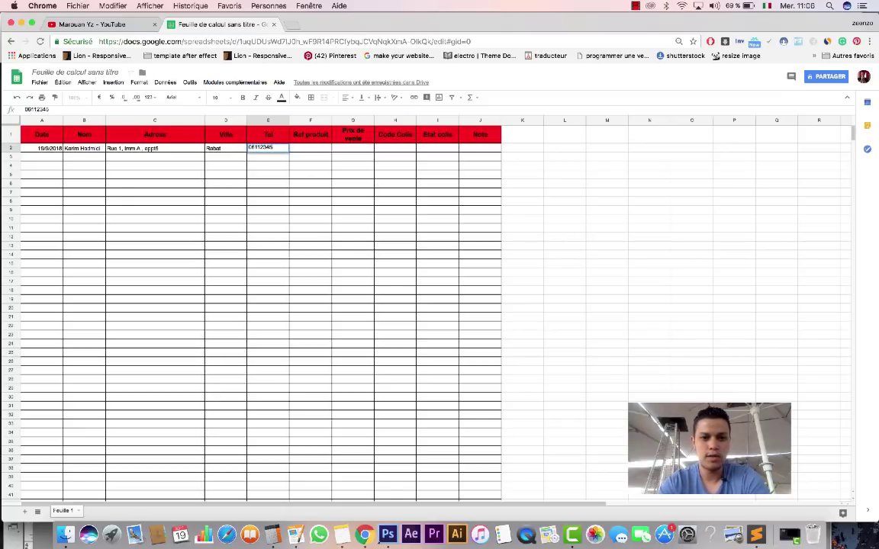
{"action": "type", "text": "7"}
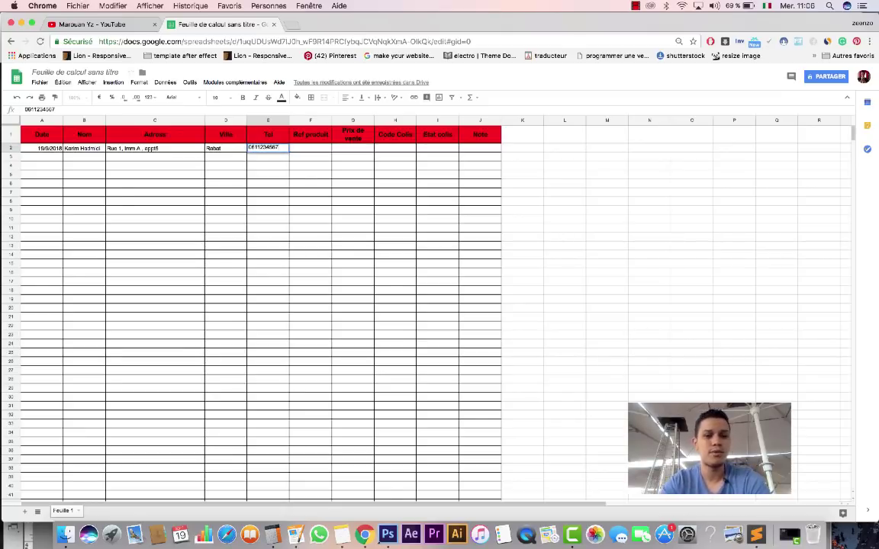
{"action": "left_click", "coordinate": [311, 149]}
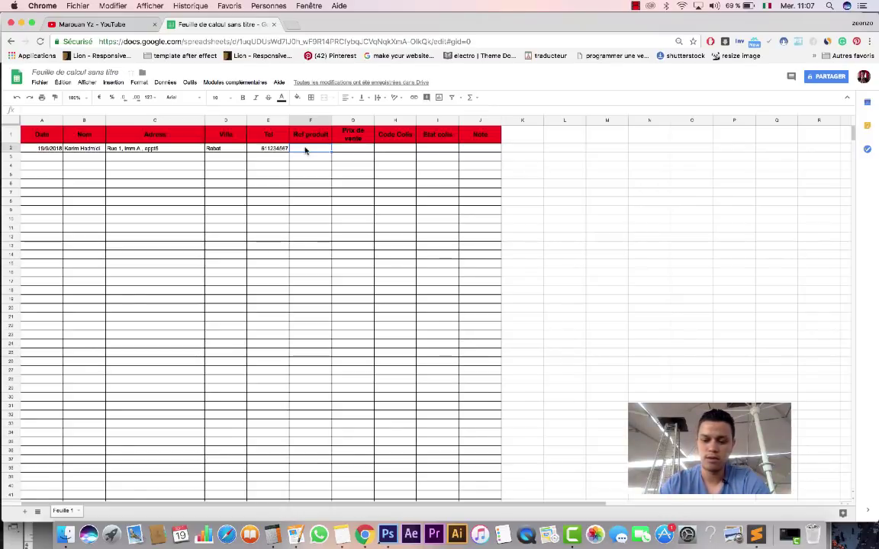
{"action": "type", "text": "Tasse "}
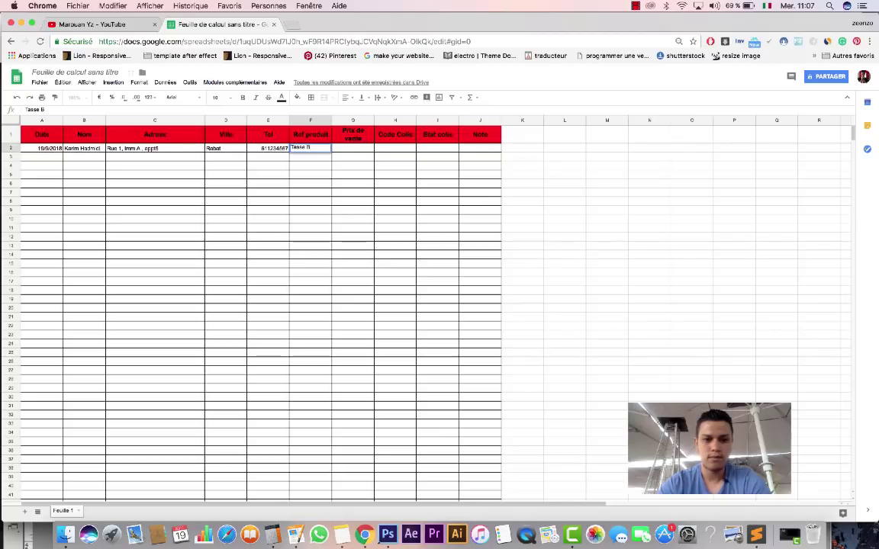
{"action": "type", "text": "Blanc GT"}
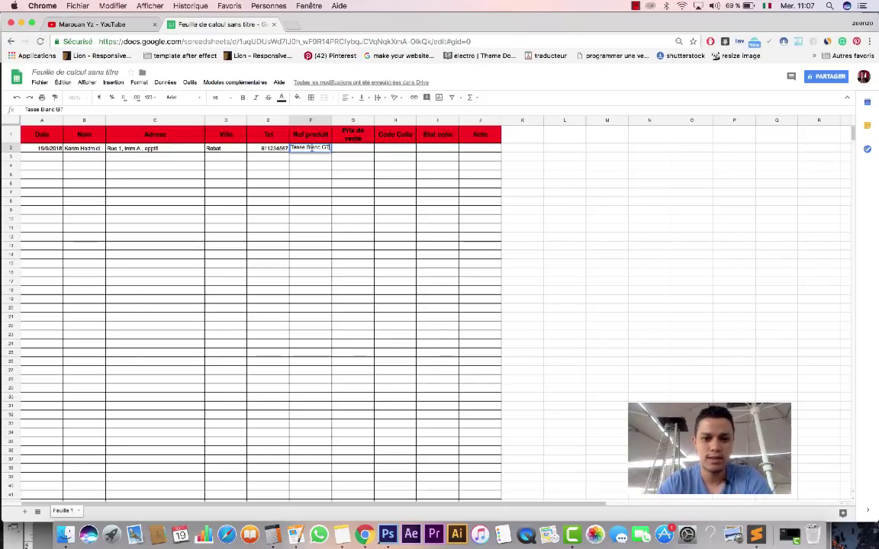
{"action": "left_click", "coordinate": [357, 152]}
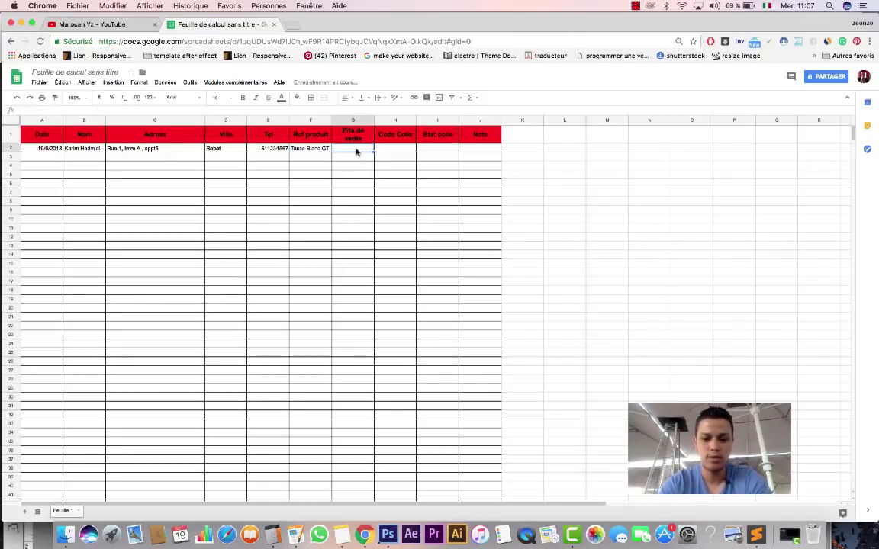
{"action": "type", "text": "99"}
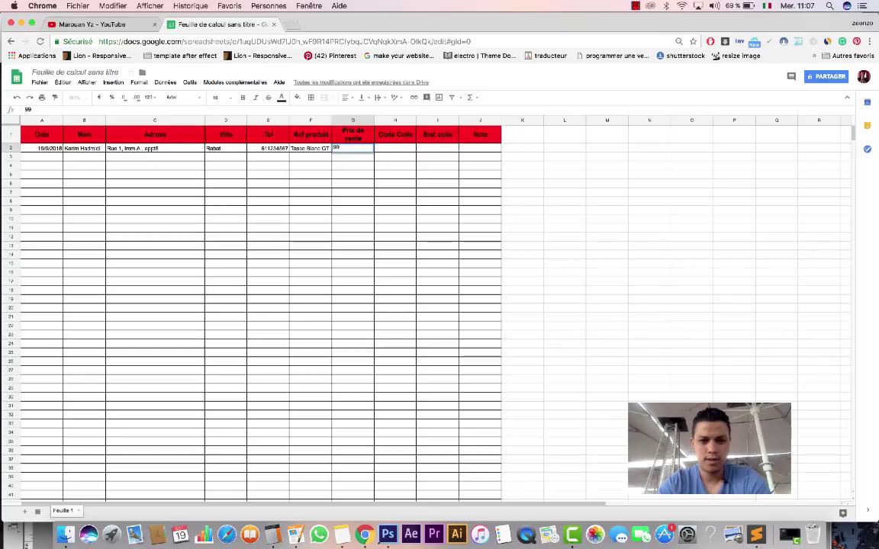
{"action": "key", "text": "Tab"}
{"action": "left_click", "coordinate": [359, 152]}
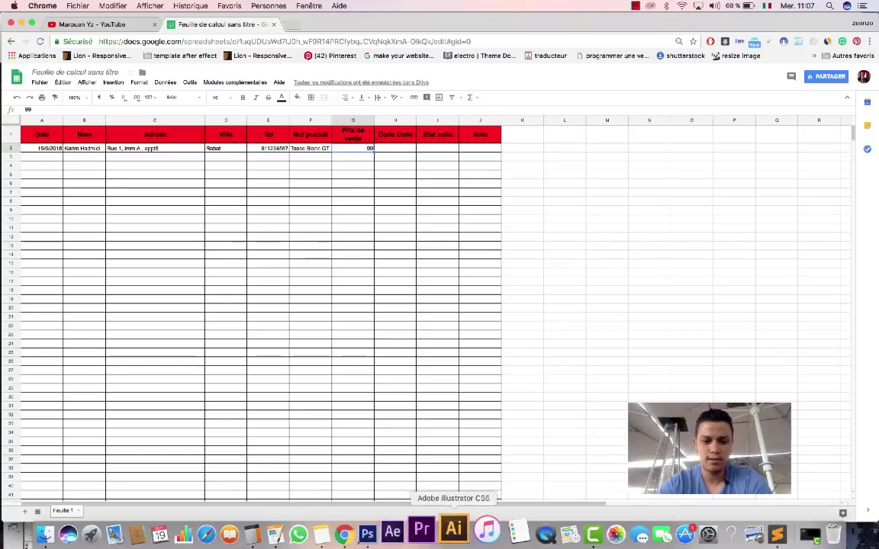
- Calculate 99 − 40 in Calculator to get 59
{"action": "left_click", "coordinate": [279, 530]}
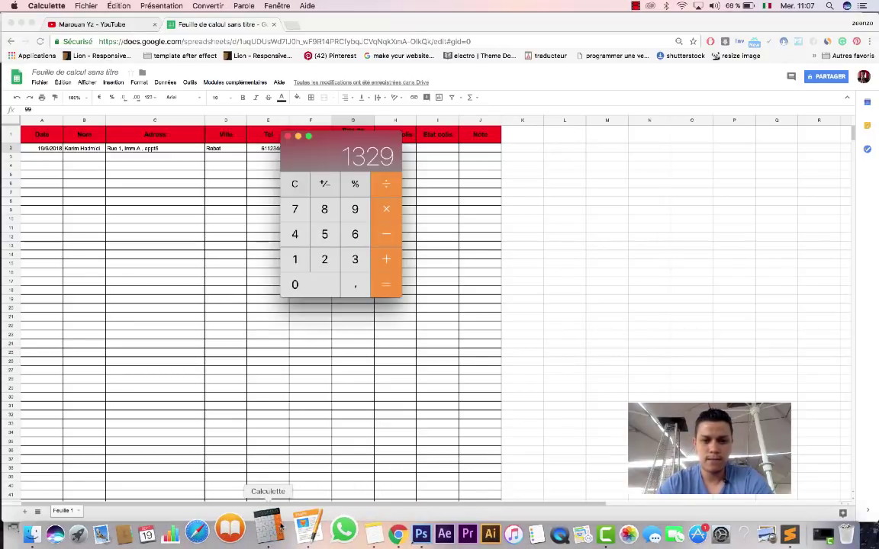
{"action": "left_click", "coordinate": [295, 184]}
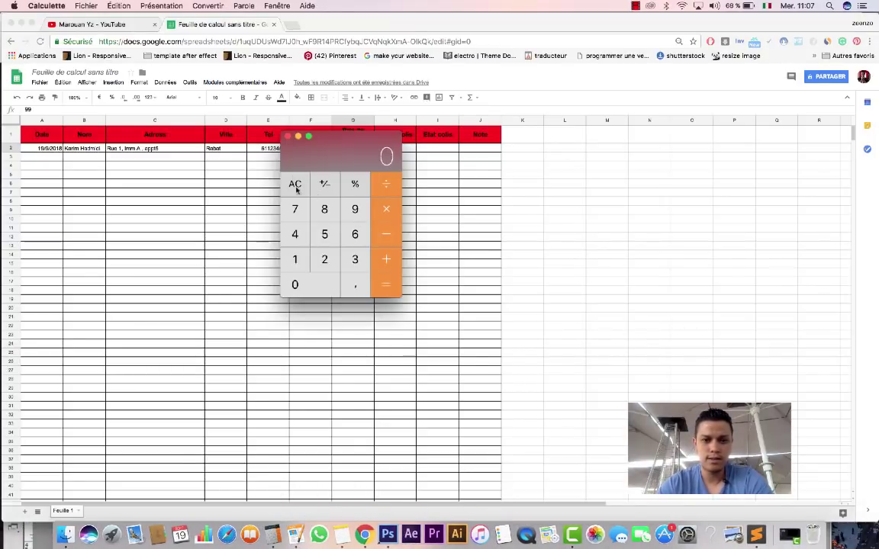
{"action": "double_click", "coordinate": [355, 214]}
{"action": "left_click", "coordinate": [299, 234]}
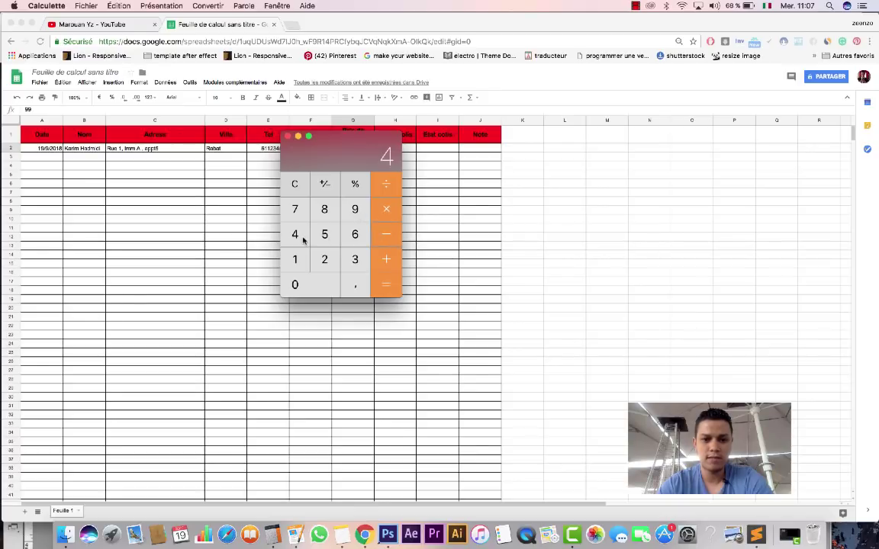
{"action": "left_click", "coordinate": [311, 290]}
{"action": "left_click", "coordinate": [386, 288]}
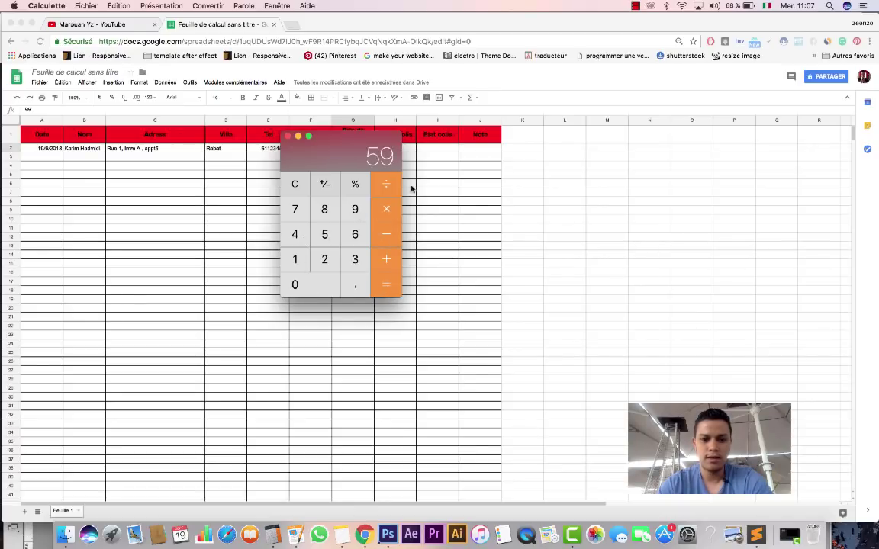
- Add 40 back to 59 to confirm 99, then return to the spreadsheet
{"action": "left_click", "coordinate": [377, 259]}
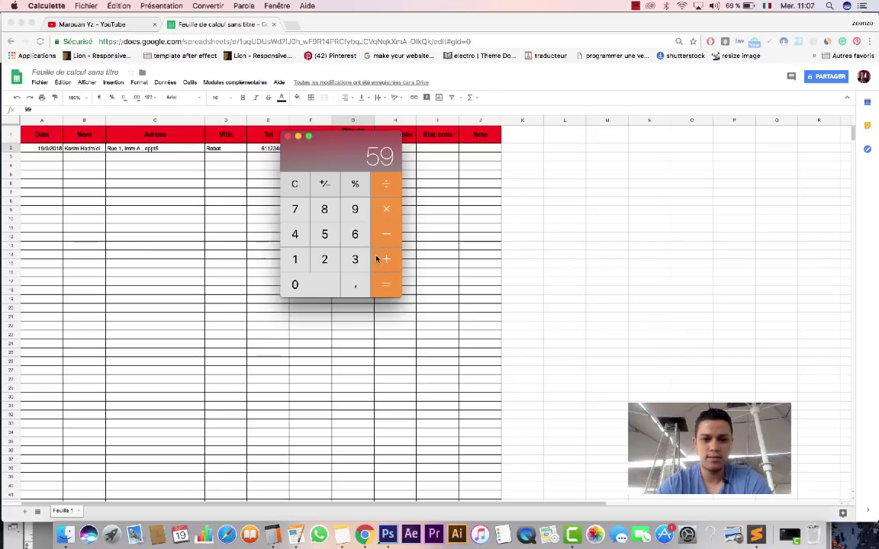
{"action": "left_click", "coordinate": [296, 234]}
{"action": "left_click", "coordinate": [313, 289]}
{"action": "key", "text": "Return"}
{"action": "key", "text": "super+Tab"}
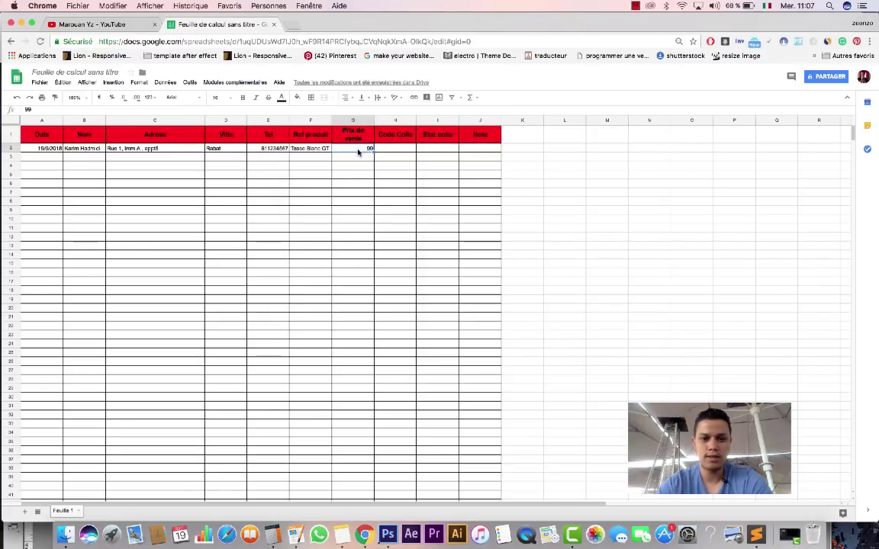
- Widen the Code Colis column and enter tracking code LD 123 345 678 MA in H2
{"action": "left_click", "coordinate": [386, 150]}
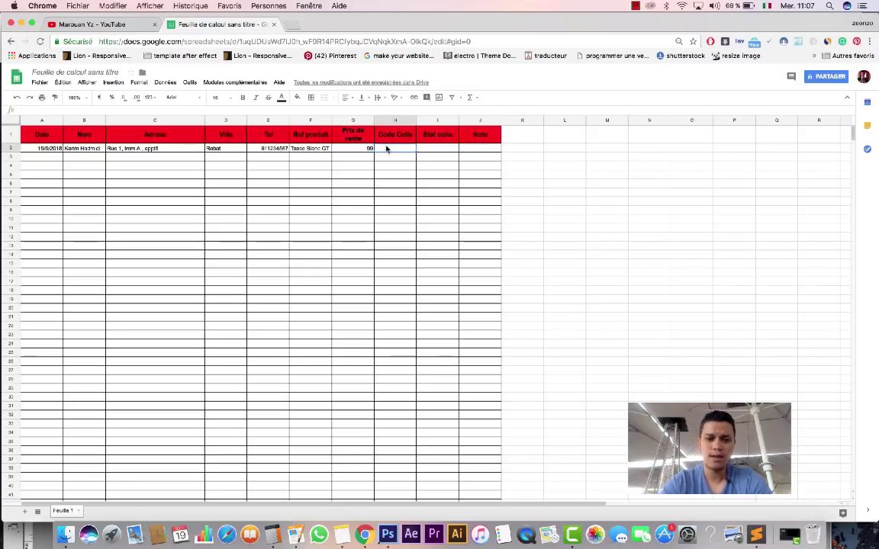
{"action": "left_click_drag", "start_coordinate": [417, 119], "coordinate": [440, 121]}
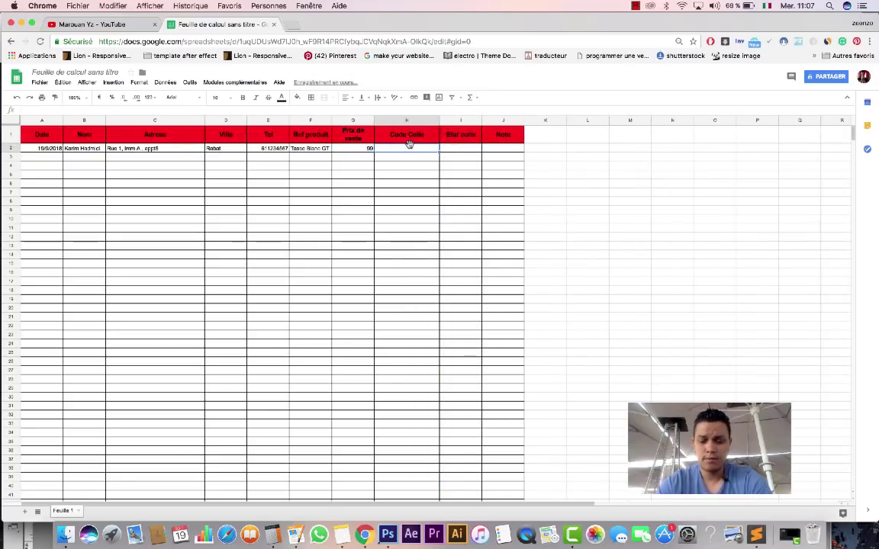
{"action": "type", "text": "L"}
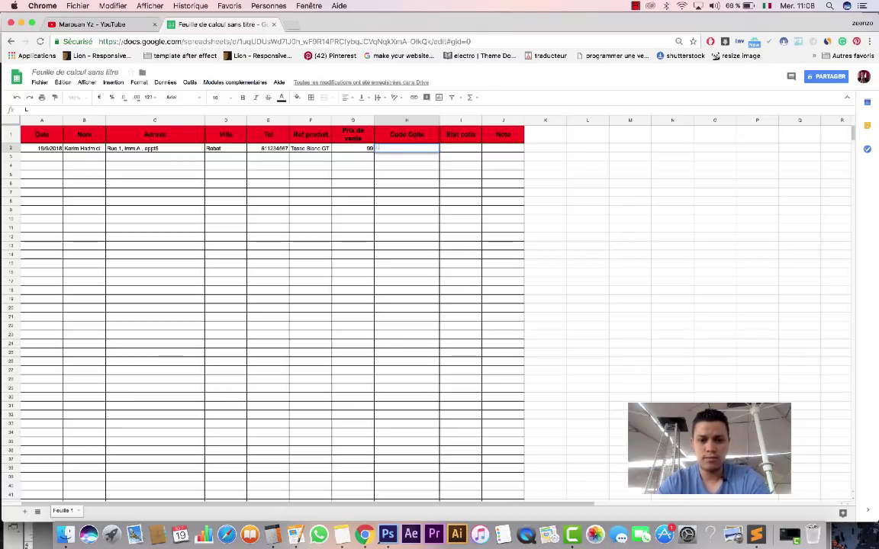
{"action": "type", "text": "D 1"}
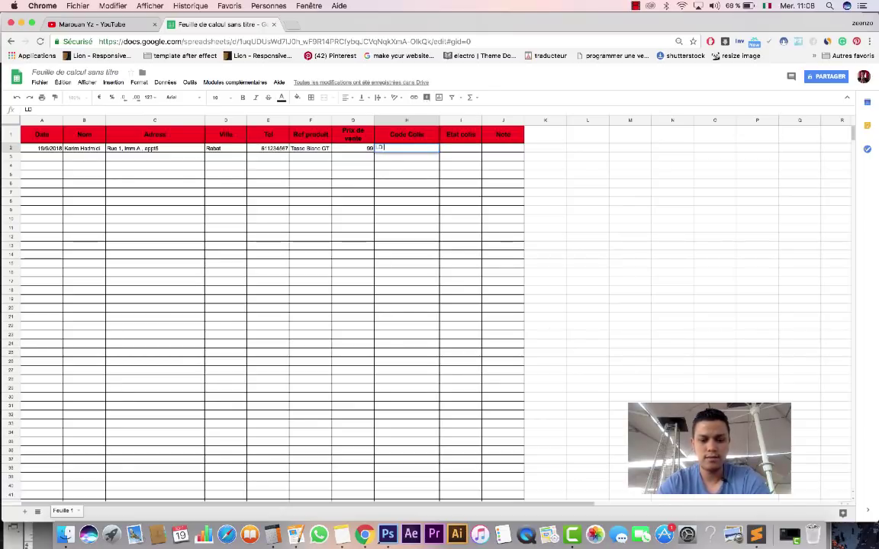
{"action": "type", "text": "23"}
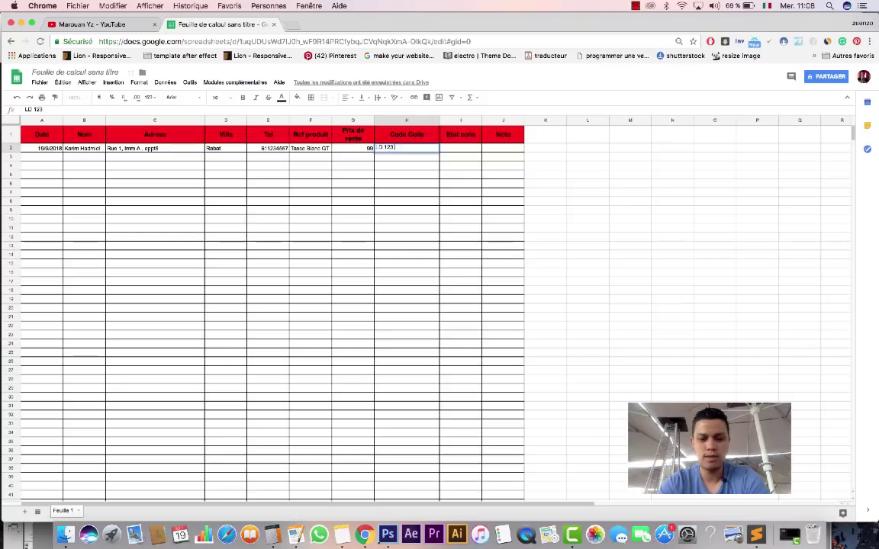
{"action": "type", "text": " 345 678 MA"}
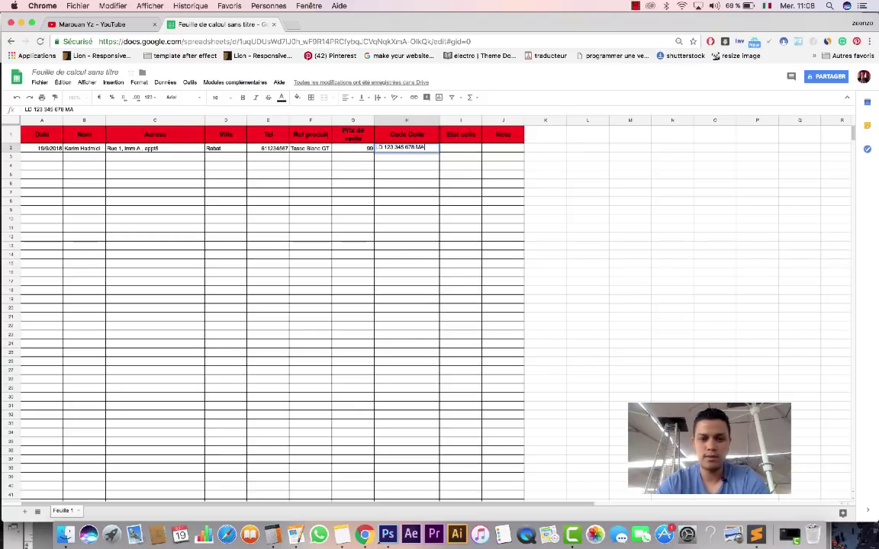
{"action": "key", "text": "Return"}
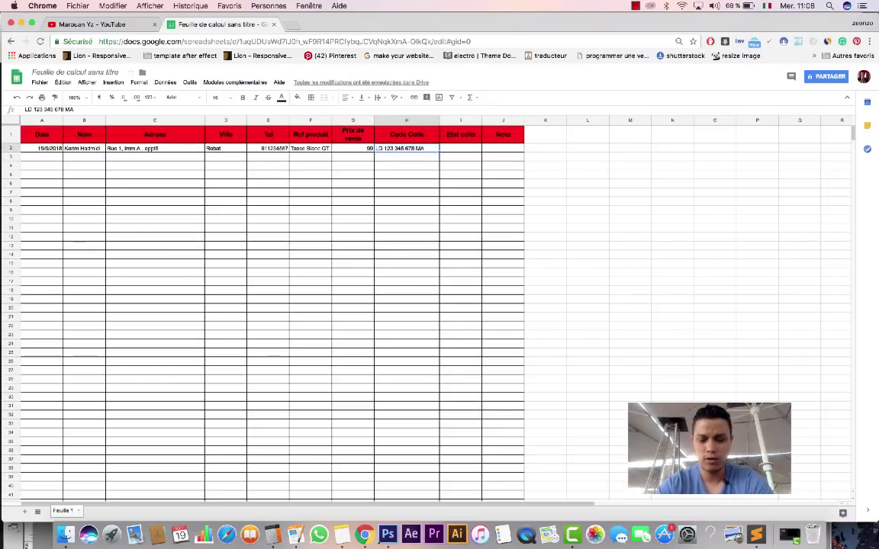
- Retype the H2 tracking code as LD 123 123 123
{"action": "type", "text": "Allo A"}
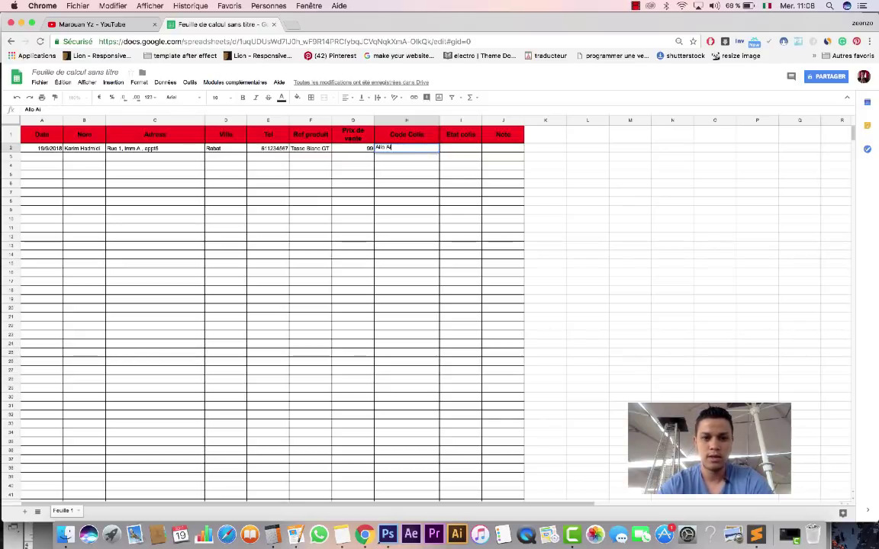
{"action": "type", "text": "ne AMina"}
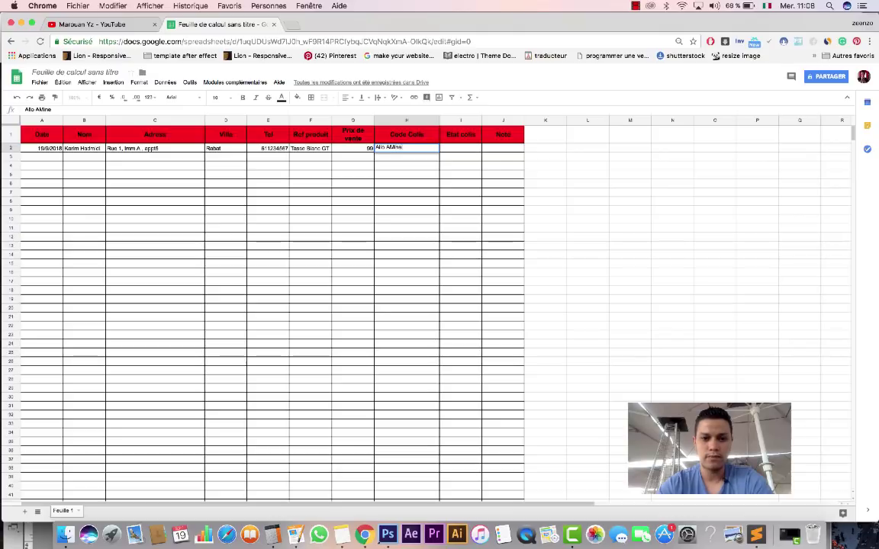
{"action": "key", "text": "Tab"}
{"action": "left_click", "coordinate": [406, 148]}
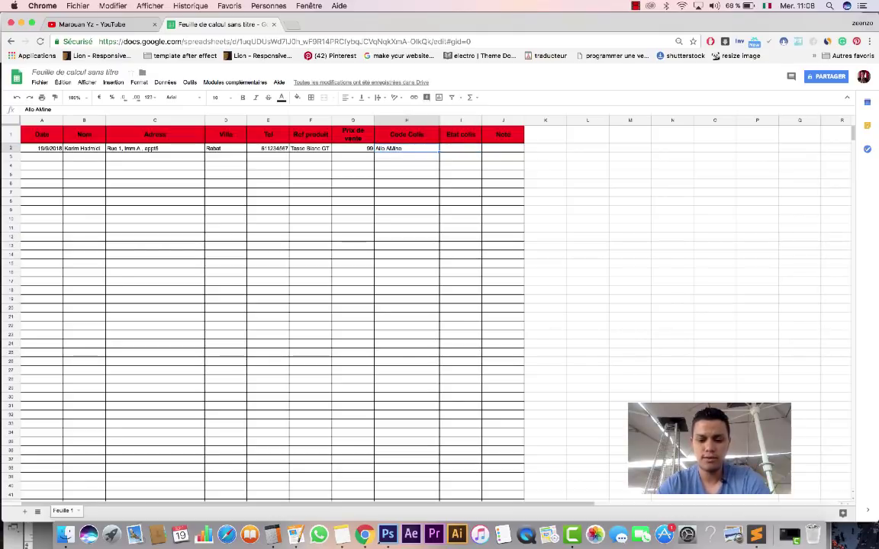
{"action": "type", "text": "LD 1"}
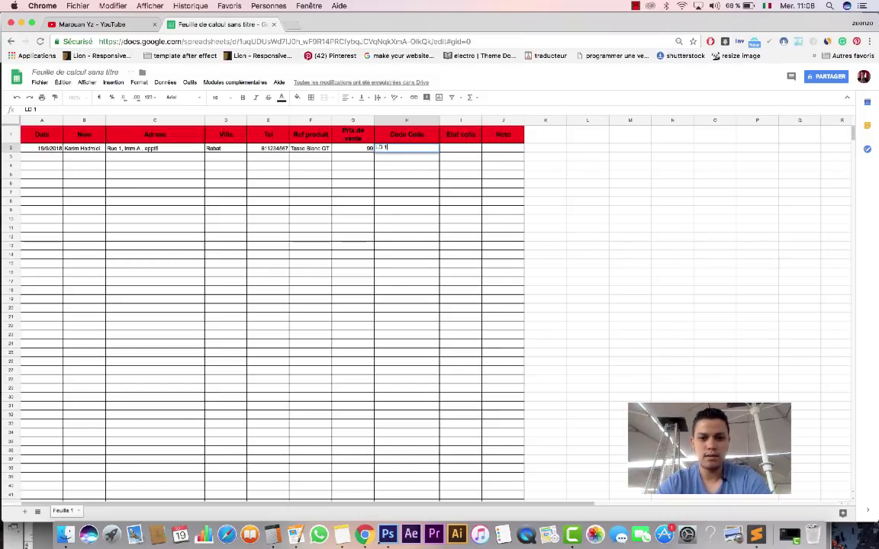
{"action": "type", "text": "23 123"}
{"action": "type", "text": " 123 Ma"}
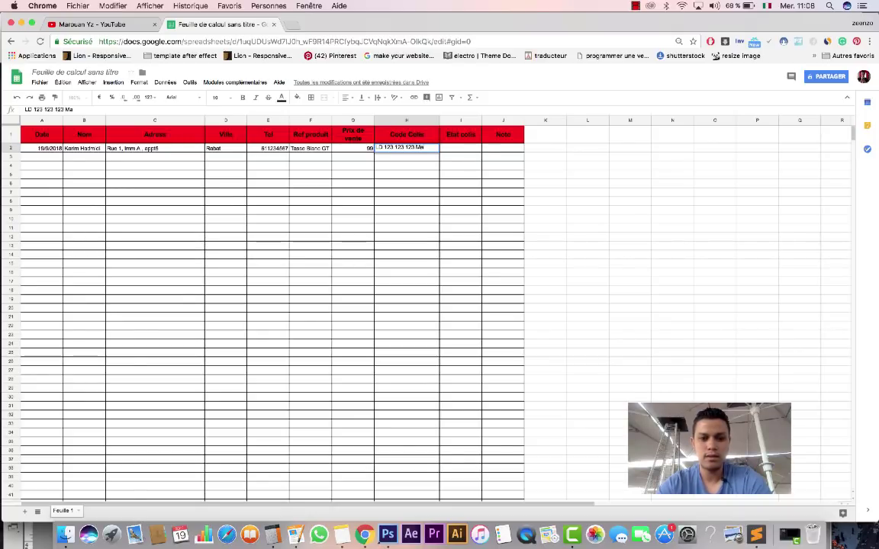
- Copy the H2 tracking code and load the Amana parcel-tracking site in a new tab
{"action": "left_click", "coordinate": [455, 136]}
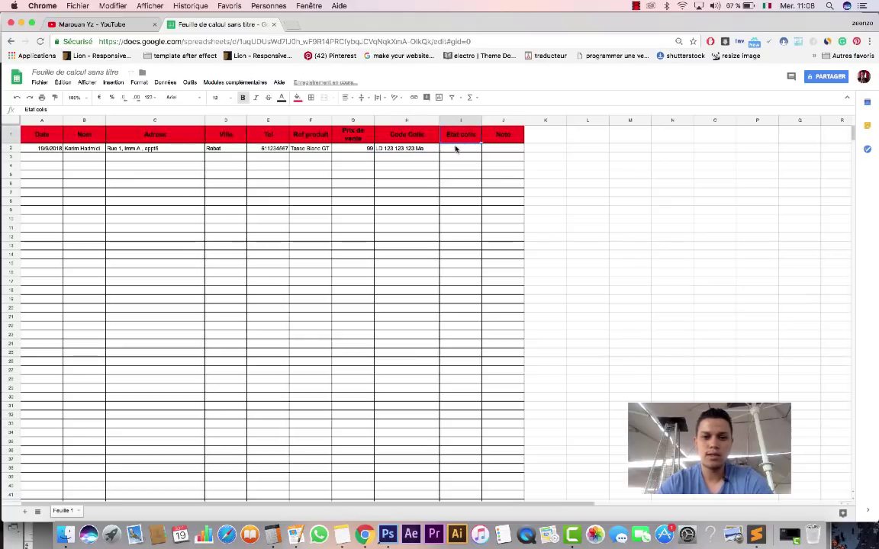
{"action": "left_click", "coordinate": [452, 149]}
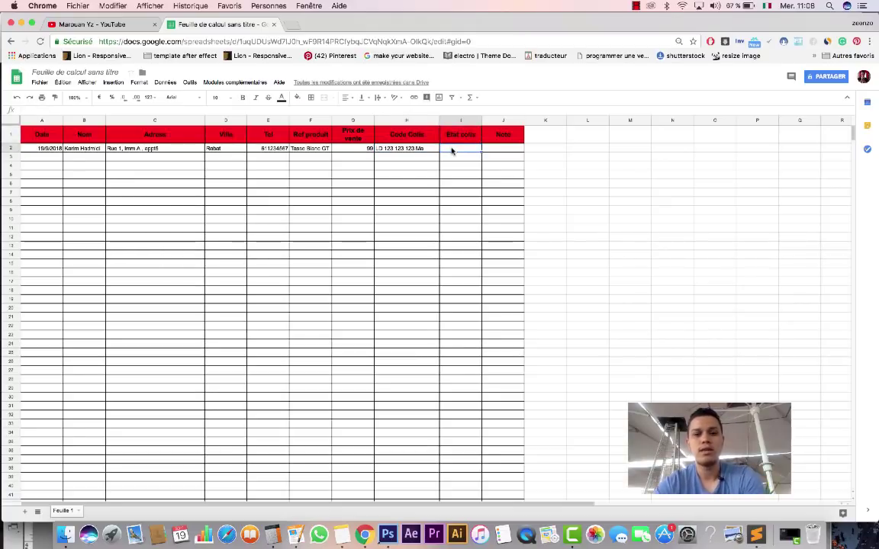
{"action": "left_click", "coordinate": [395, 149]}
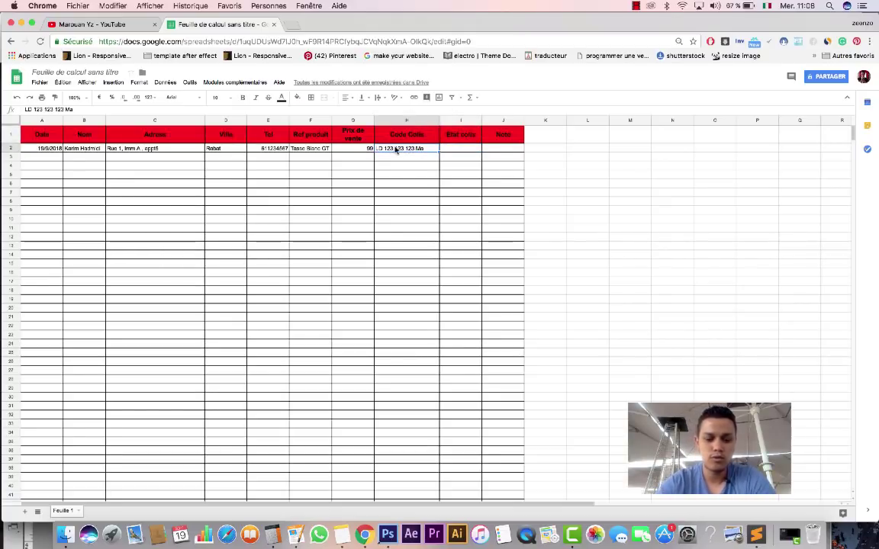
{"action": "key", "text": "super+c"}
{"action": "key", "text": "super+t"}
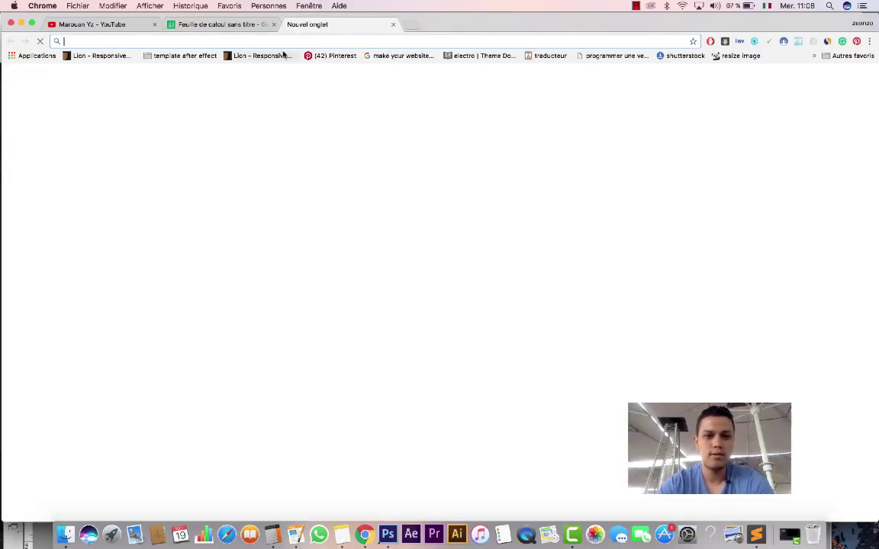
{"action": "type", "text": "amana-colis.ma"}
{"action": "key", "text": "Return"}
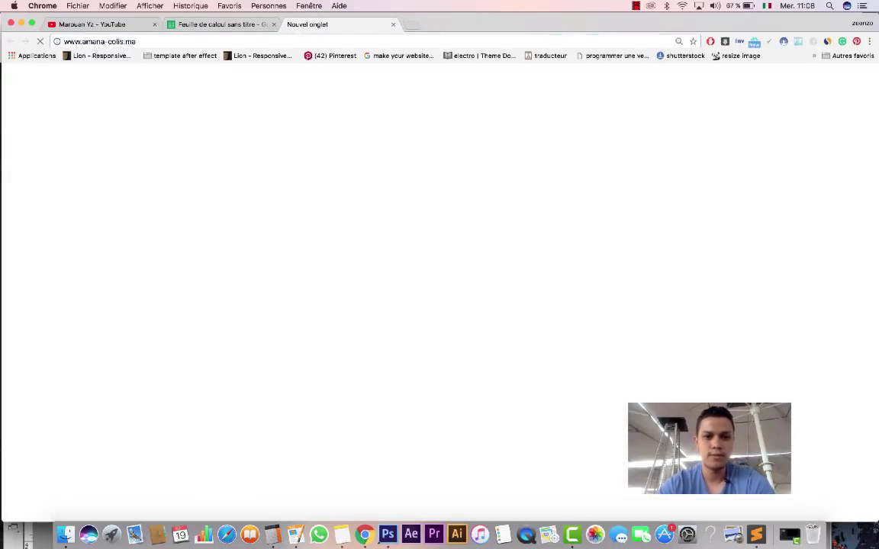
- Enter 'expedition' as the parcel status in I2
{"action": "left_click", "coordinate": [221, 24]}
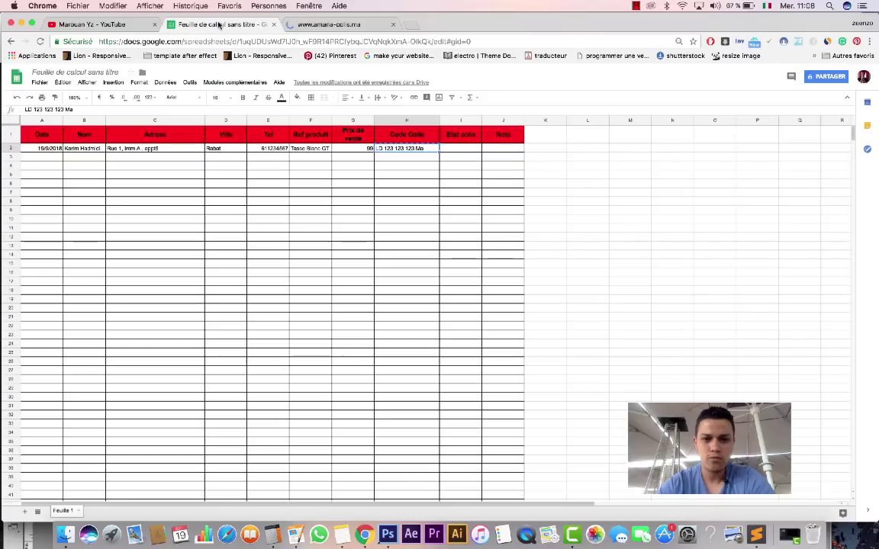
{"action": "left_click", "coordinate": [449, 148]}
{"action": "type", "text": "expe"}
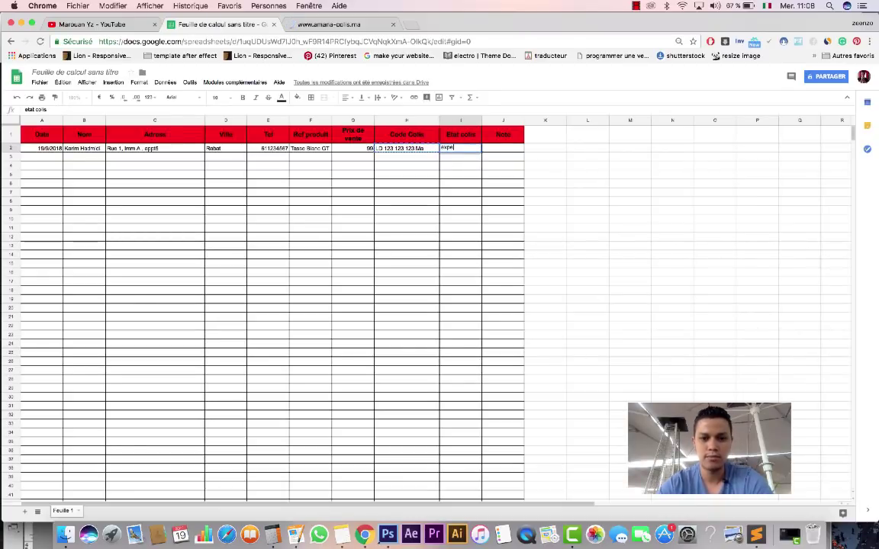
{"action": "type", "text": "ditio"}
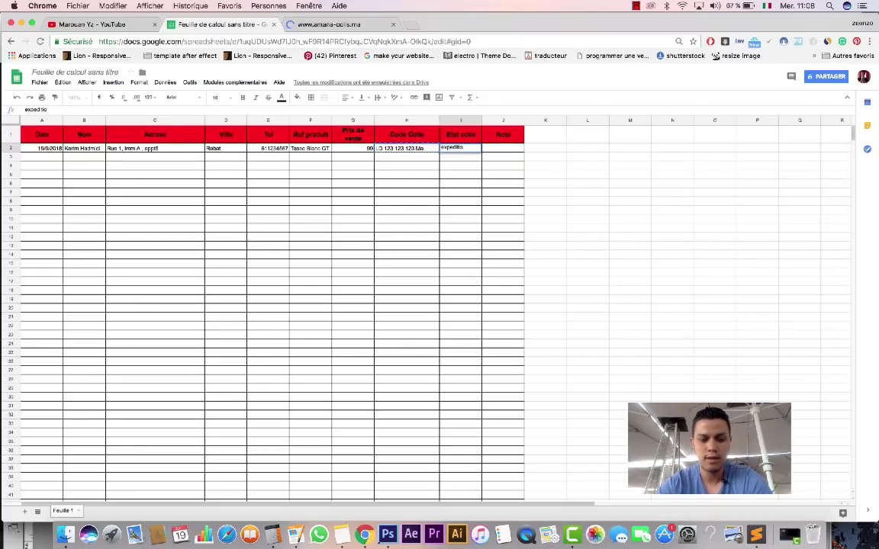
{"action": "type", "text": "n"}
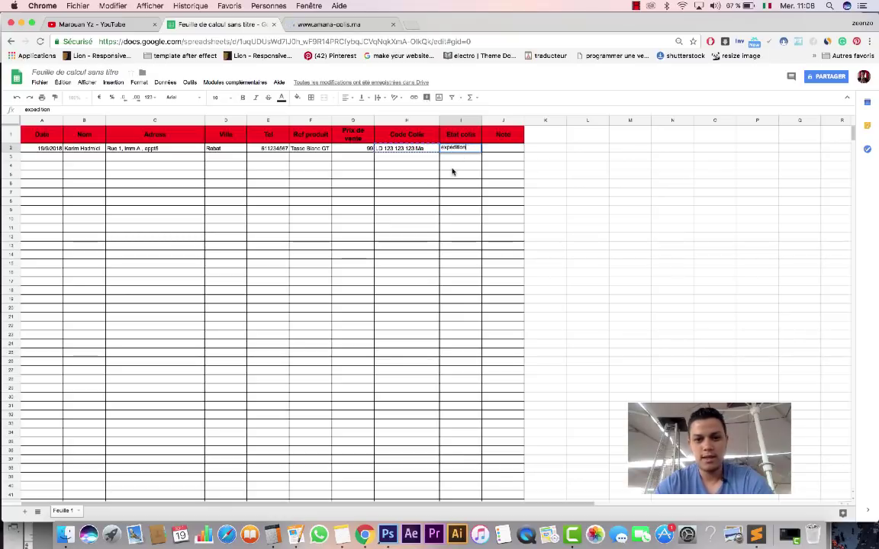
{"action": "key", "text": "Tab"}
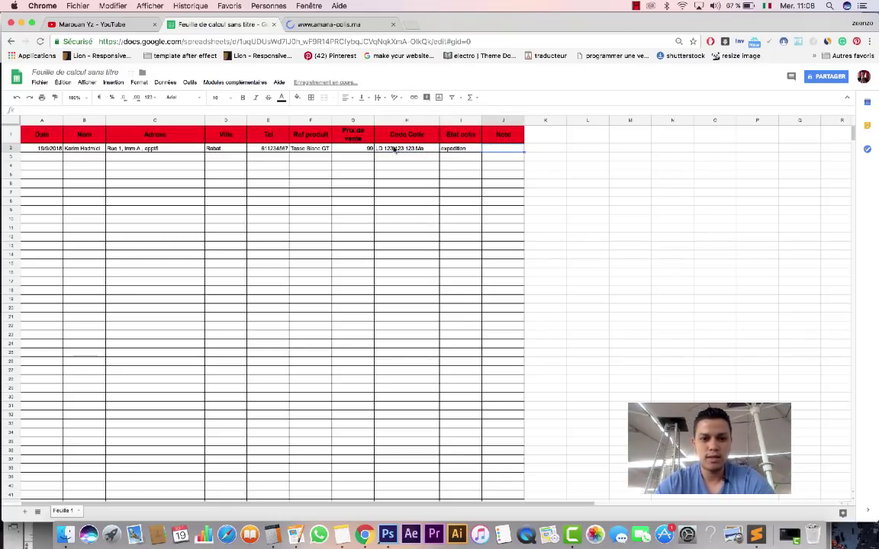
- After checking the tracking site, change the I2 status to 'mise en distribution'
{"action": "left_click", "coordinate": [345, 24]}
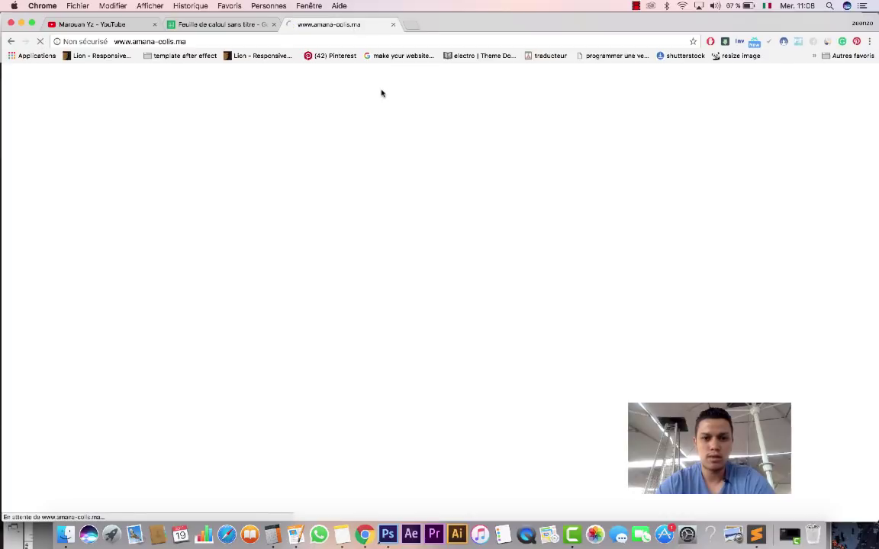
{"action": "left_click", "coordinate": [245, 25]}
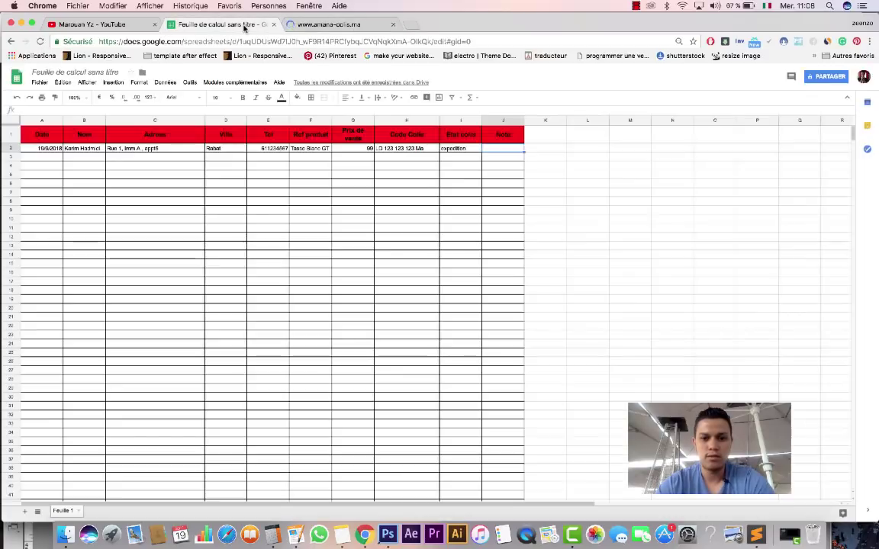
{"action": "left_click", "coordinate": [453, 149]}
{"action": "type", "text": "mise"}
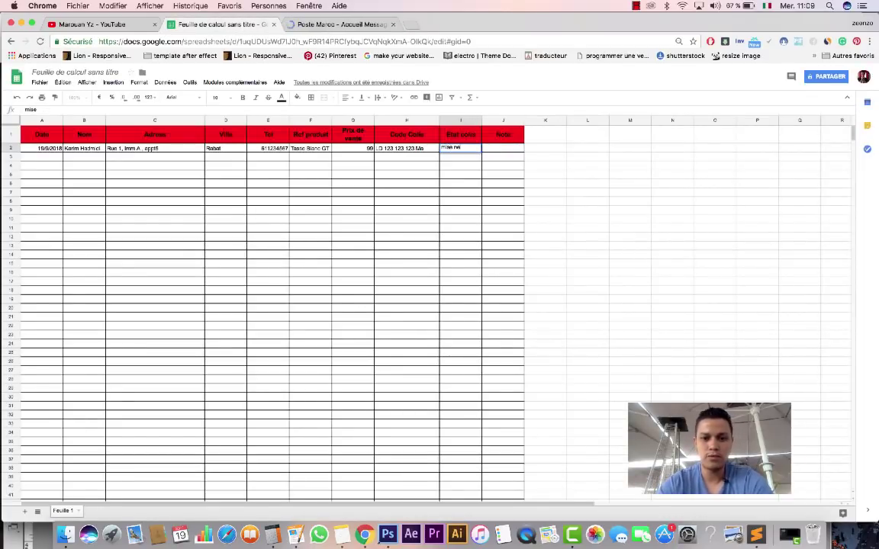
{"action": "type", "text": " ne dis"}
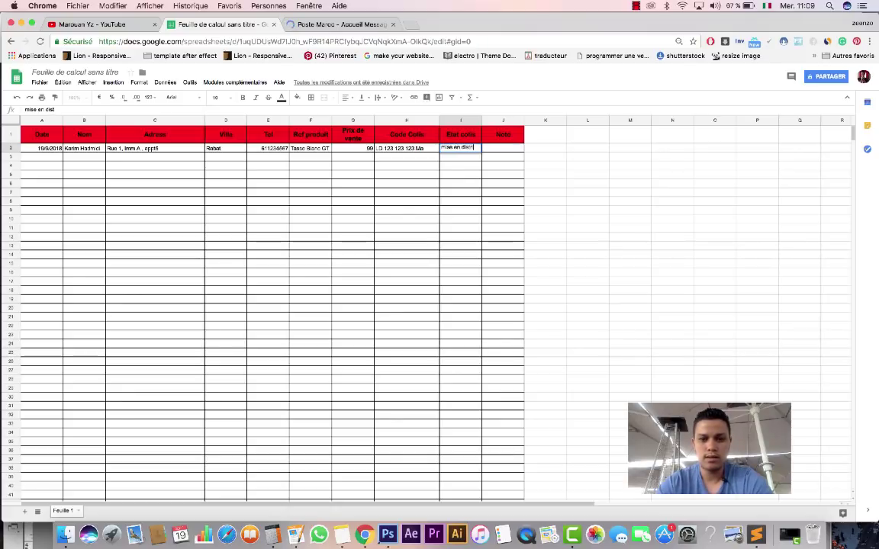
{"action": "type", "text": "ution"}
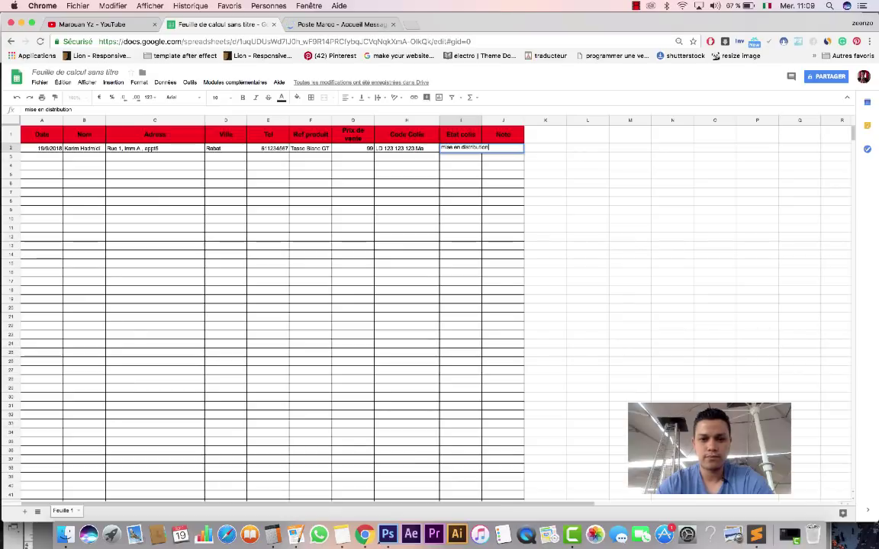
{"action": "key", "text": "Return"}
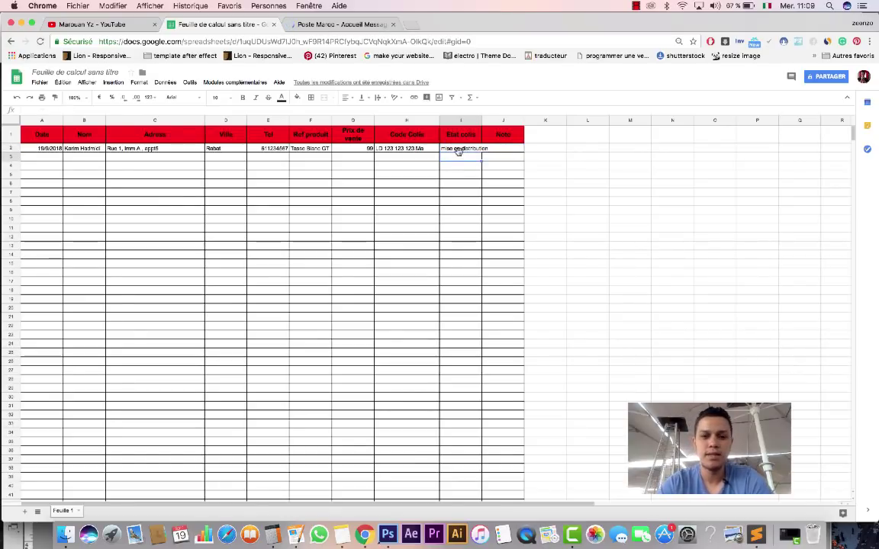
{"action": "left_click", "coordinate": [460, 150]}
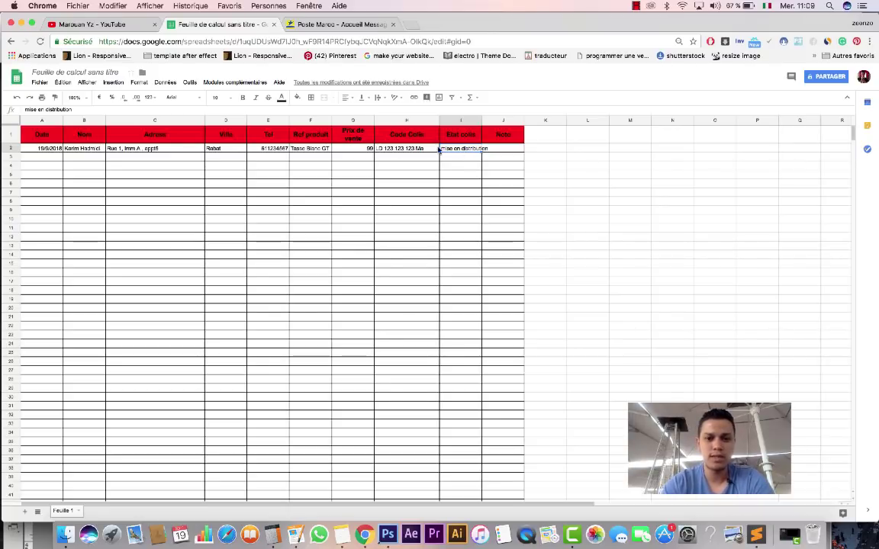
{"action": "left_click", "coordinate": [410, 151]}
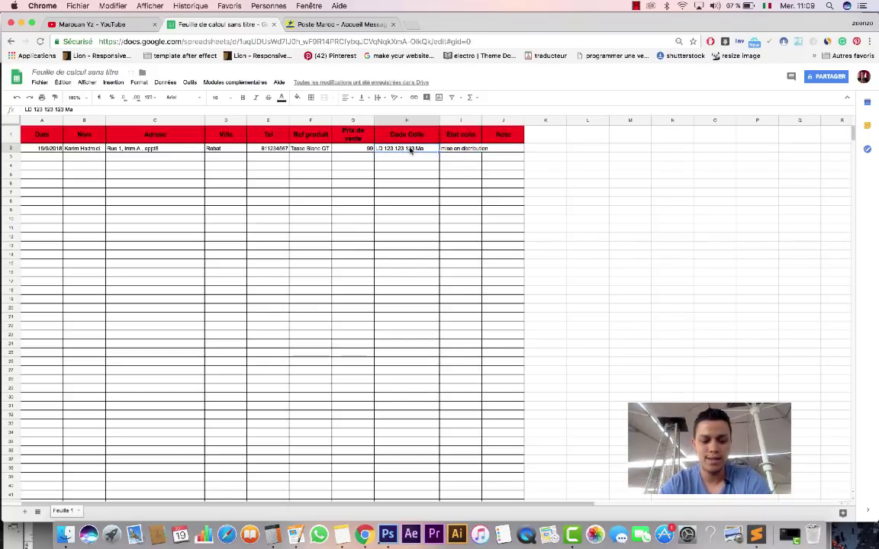
{"action": "left_click", "coordinate": [363, 25]}
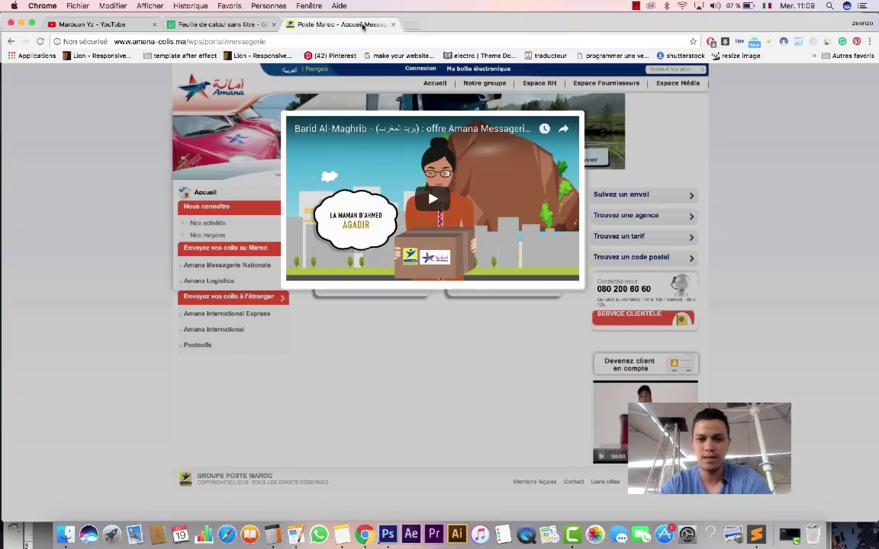
{"action": "left_click", "coordinate": [240, 25]}
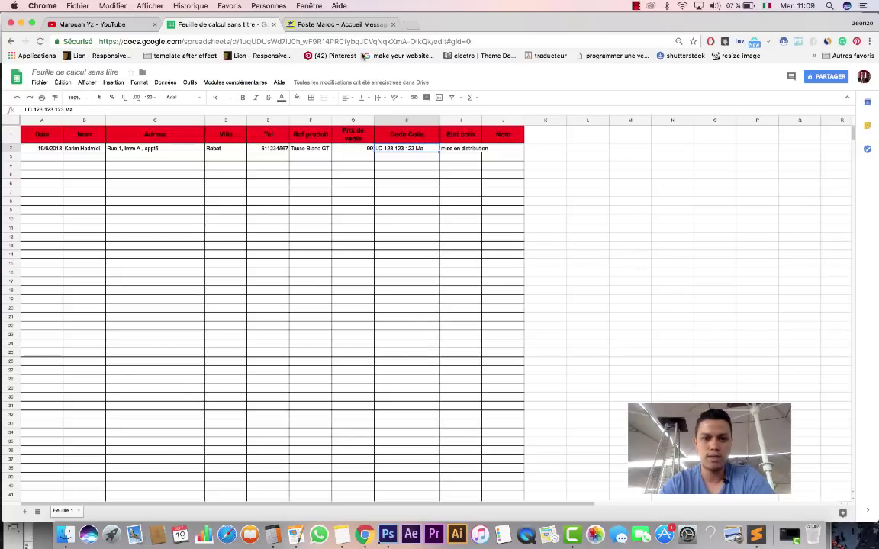
{"action": "left_click", "coordinate": [358, 27]}
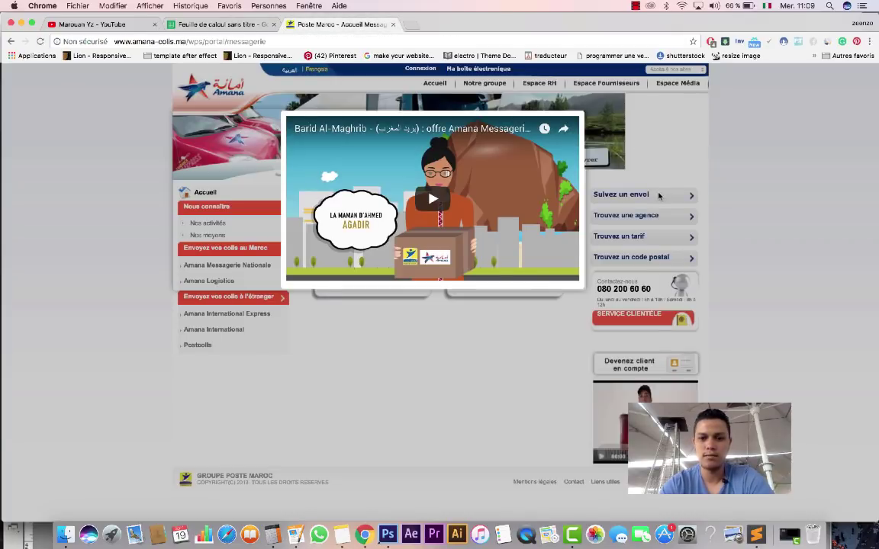
{"action": "left_click", "coordinate": [660, 197]}
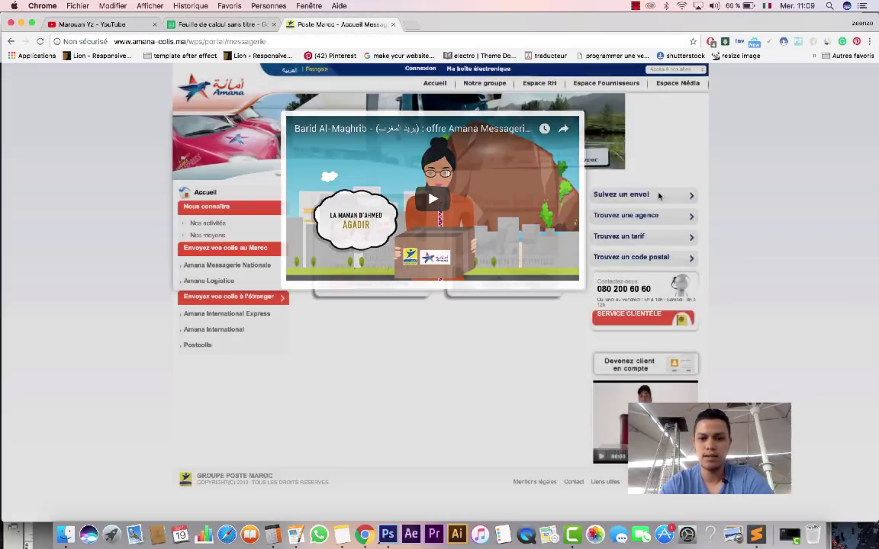
{"action": "left_click", "coordinate": [660, 197]}
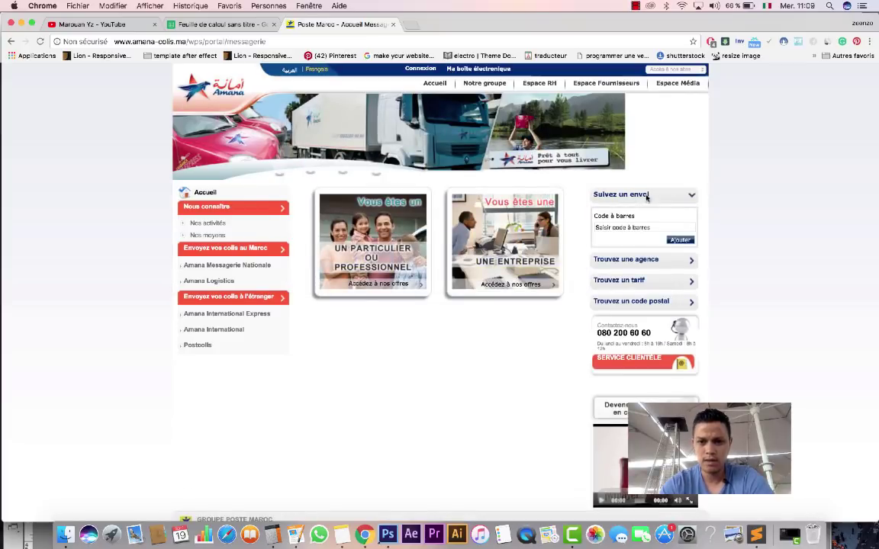
{"action": "left_click", "coordinate": [707, 239]}
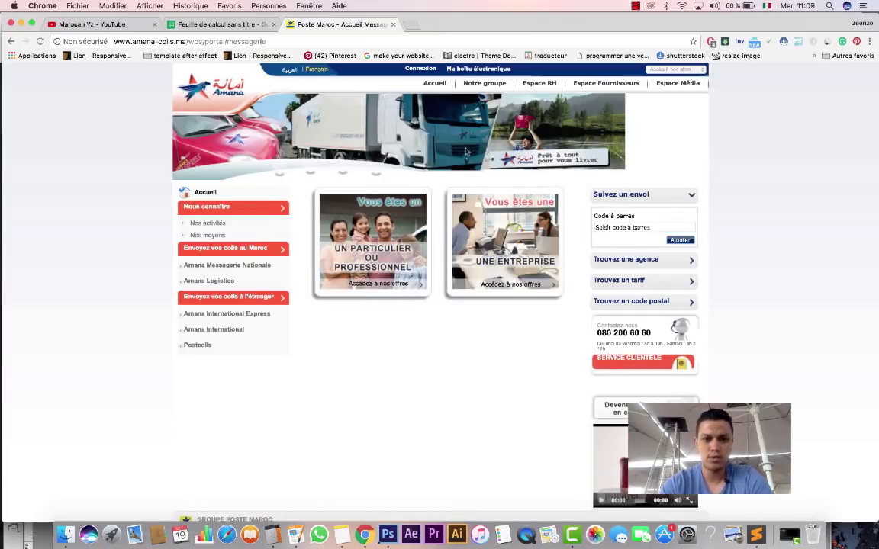
{"action": "left_click", "coordinate": [222, 24]}
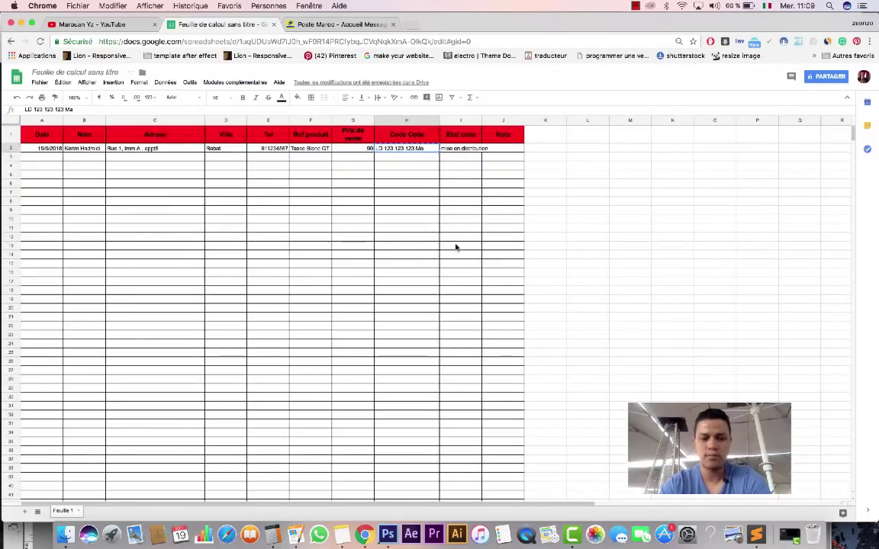
- Set the parcel status in I2 to 'Instance guichet'
{"action": "left_click", "coordinate": [461, 149]}
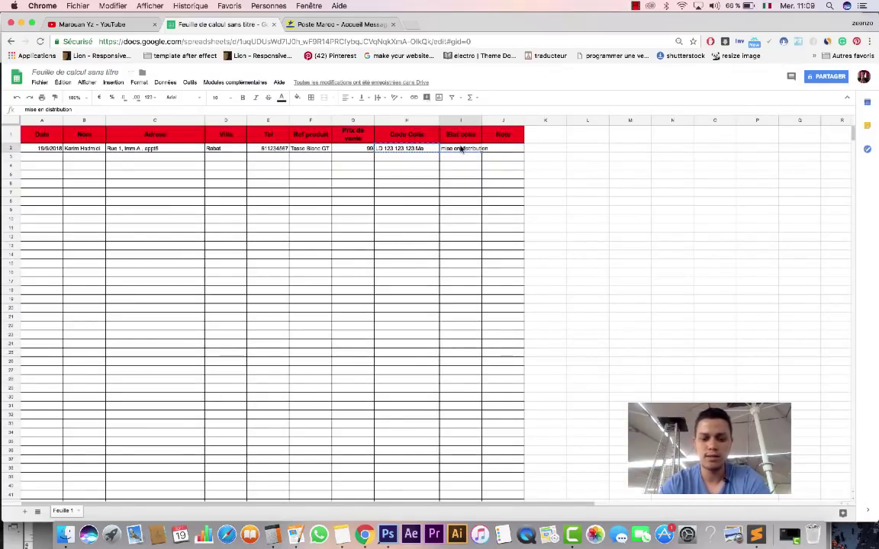
{"action": "type", "text": "Inst"}
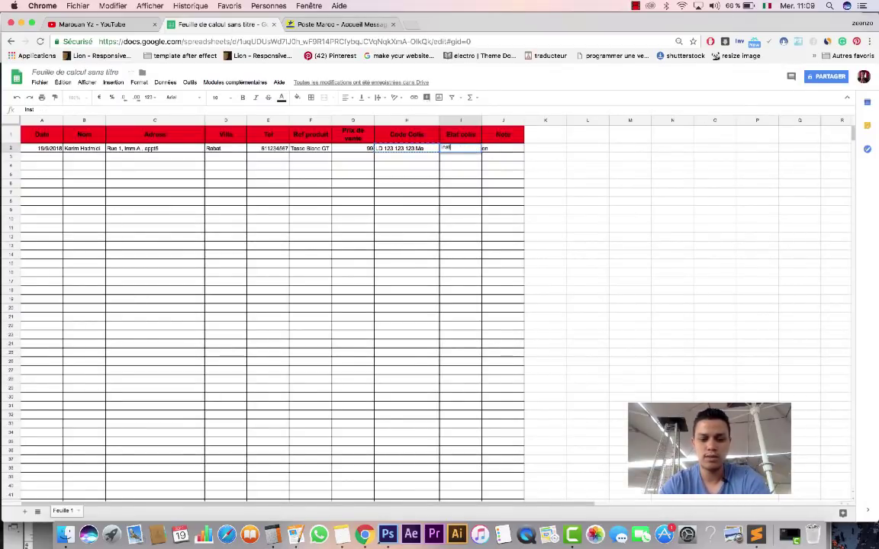
{"action": "type", "text": "ance guichet"}
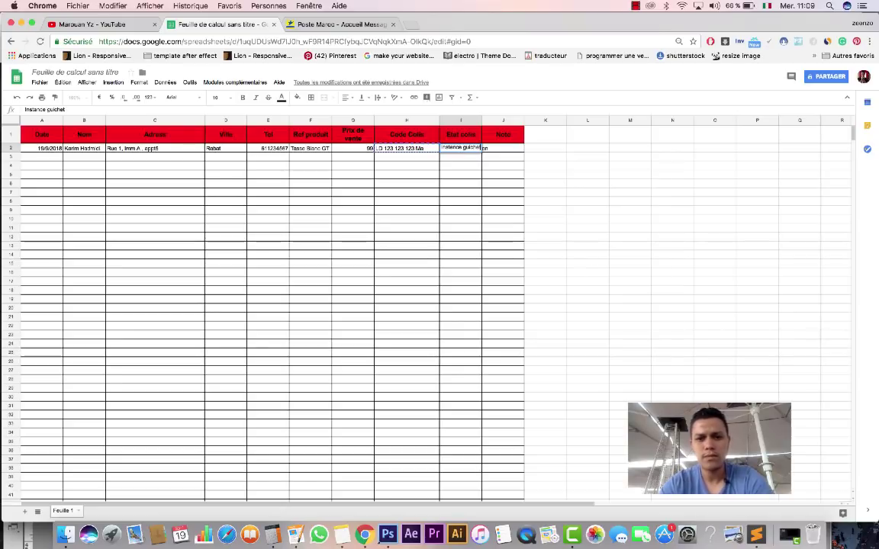
{"action": "key", "text": "Return"}
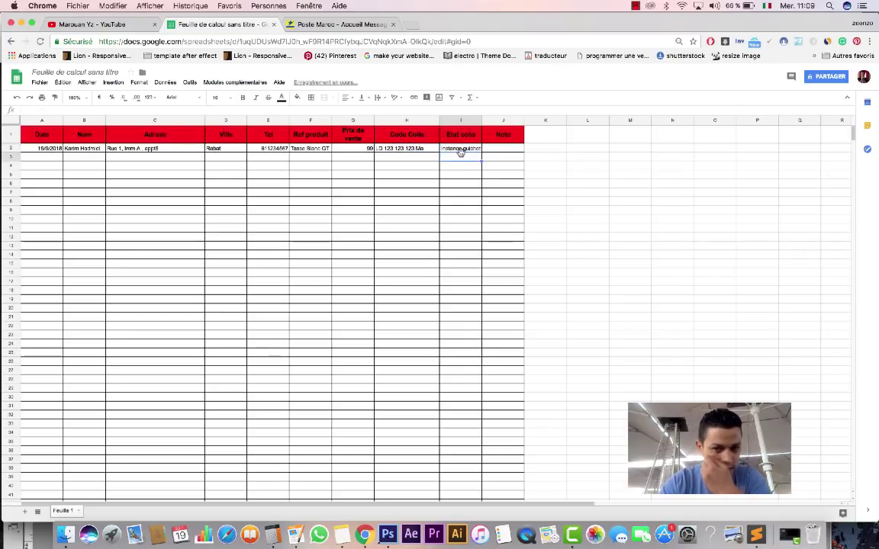
- Review the order row's status in I2, tracking code in H2 and city Rabat in D2
{"action": "left_click", "coordinate": [464, 150]}
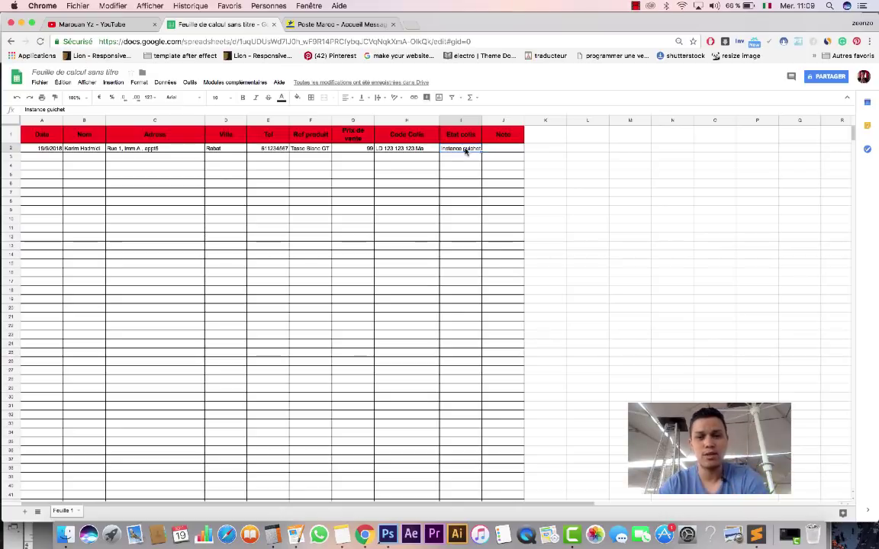
{"action": "left_click", "coordinate": [408, 150]}
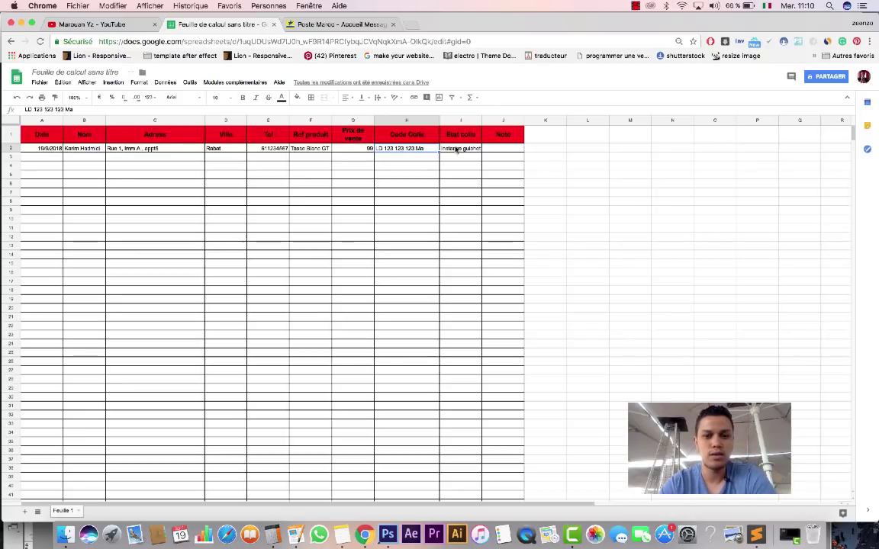
{"action": "left_click", "coordinate": [225, 150]}
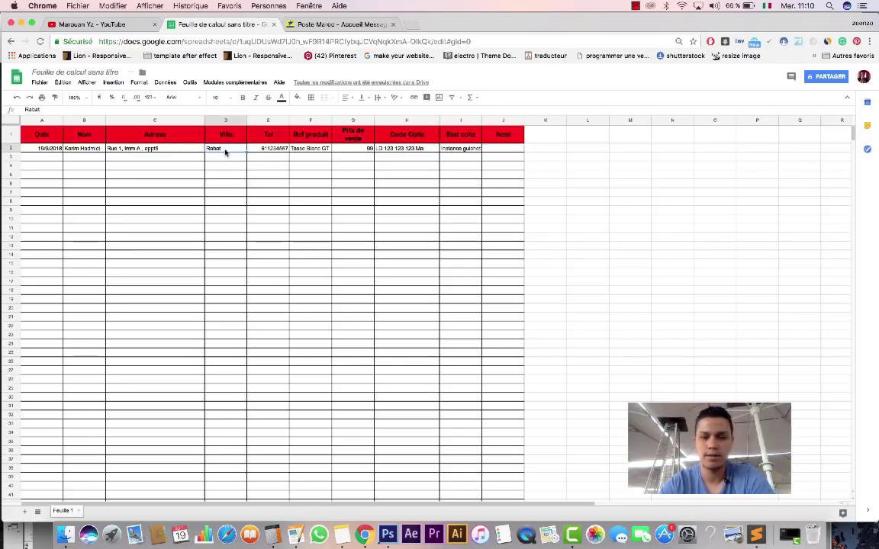
{"action": "left_click", "coordinate": [385, 149]}
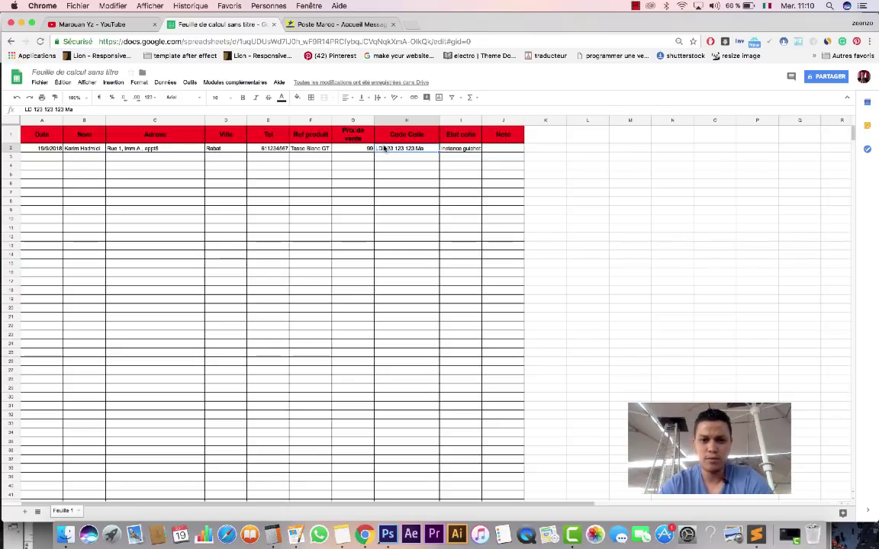
- Write the two-line note 'sms' / 'pr reponse' in J2, replacing a first draft
{"action": "left_click", "coordinate": [490, 155]}
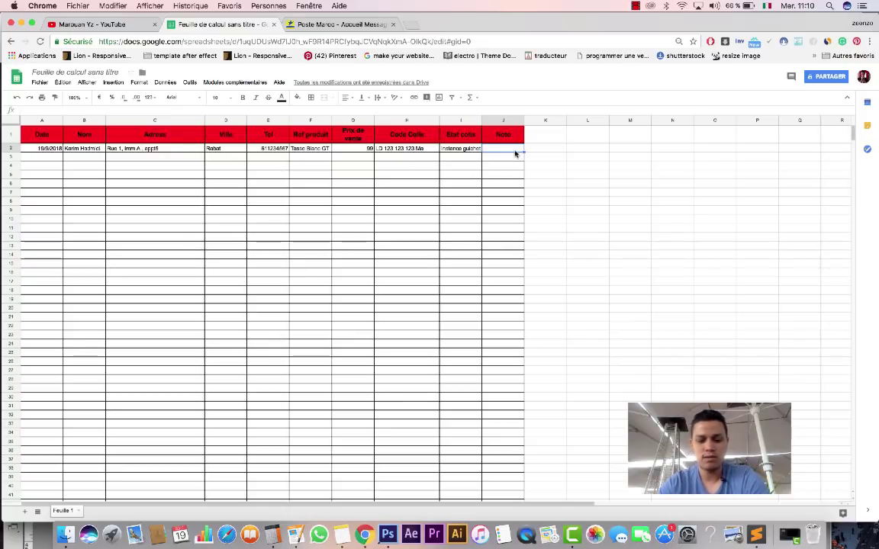
{"action": "type", "text": "Sms"}
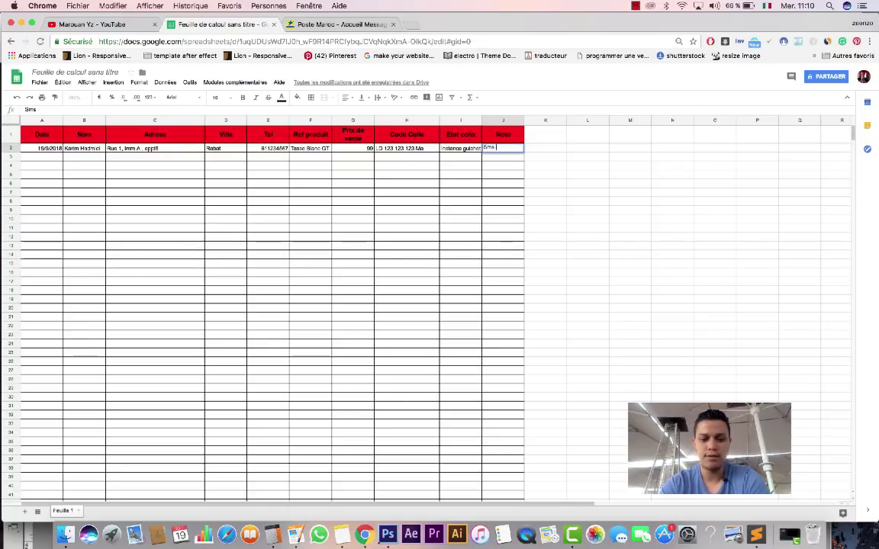
{"action": "type", "text": " envoye"}
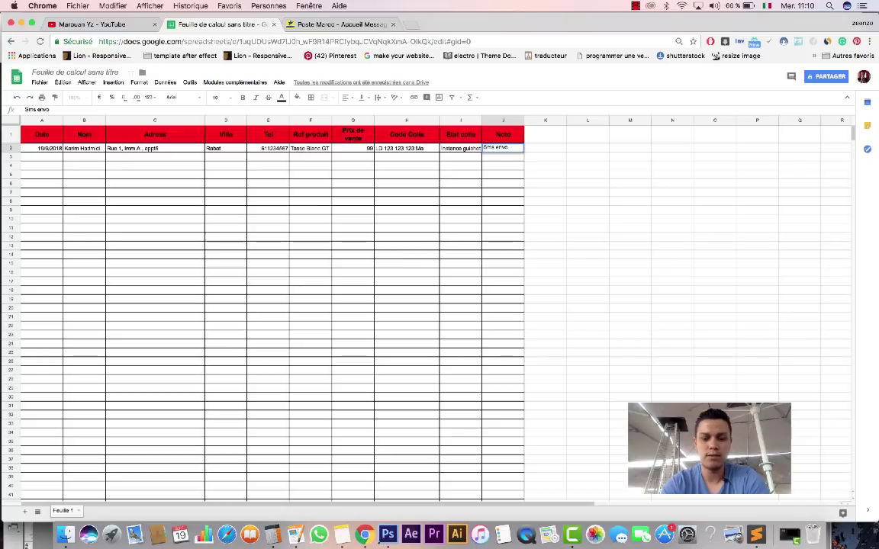
{"action": "type", "text": "r"}
{"action": "key", "text": "Return"}
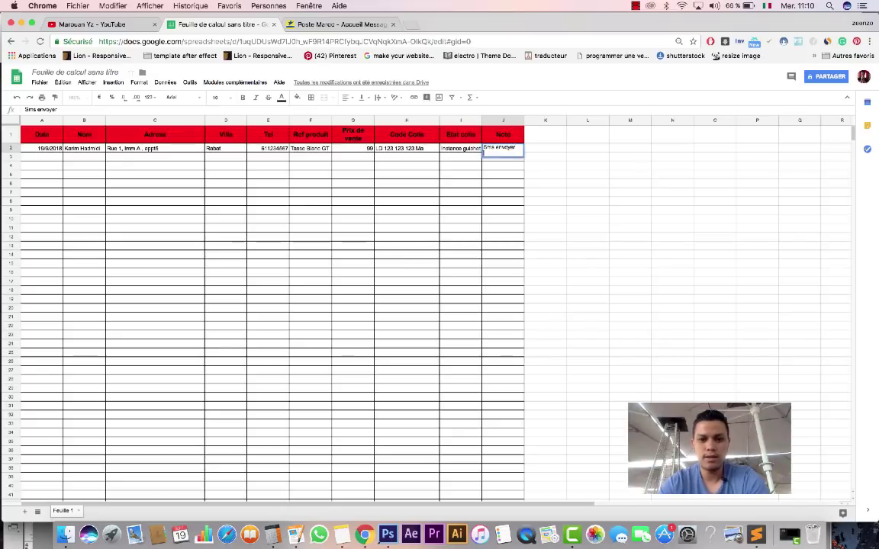
{"action": "type", "text": "ap"}
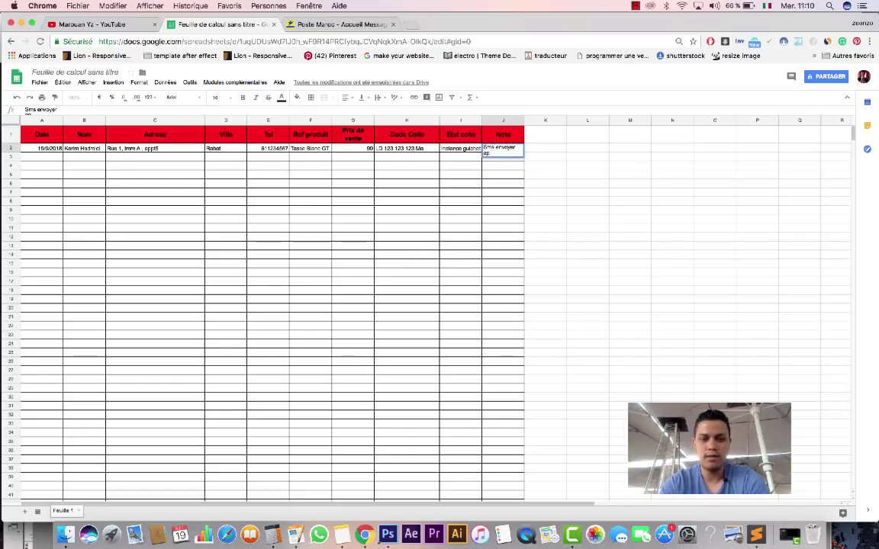
{"action": "type", "text": "pler"}
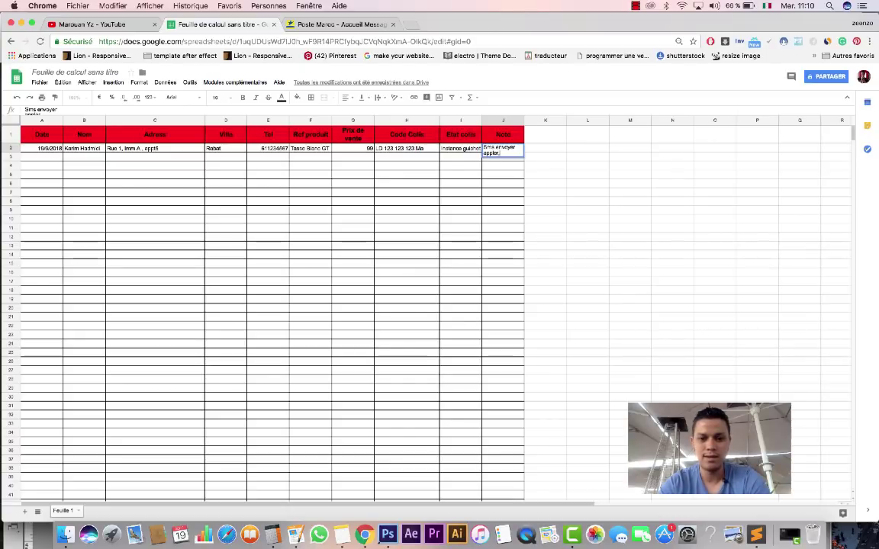
{"action": "type", "text": "la"}
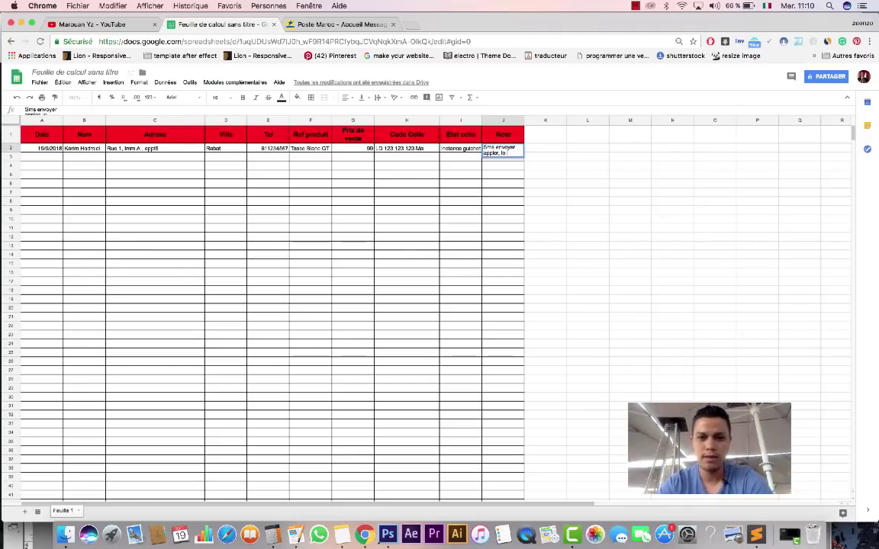
{"action": "key", "text": "BackSpace"}
{"action": "key", "text": "BackSpace"}
{"action": "key", "text": "BackSpace"}
{"action": "key", "text": "BackSpace"}
{"action": "key", "text": "BackSpace"}
{"action": "key", "text": "BackSpace"}
{"action": "key", "text": "BackSpace"}
{"action": "key", "text": "BackSpace"}
{"action": "key", "text": "BackSpace"}
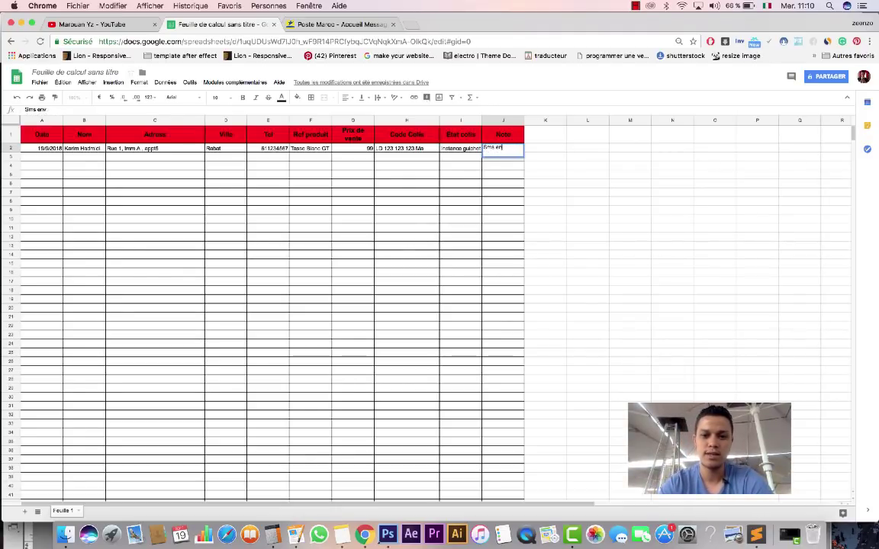
{"action": "key", "text": "BackSpace"}
{"action": "key", "text": "BackSpace"}
{"action": "key", "text": "BackSpace"}
{"action": "key", "text": "BackSpace"}
{"action": "key", "text": "BackSpace"}
{"action": "key", "text": "BackSpace"}
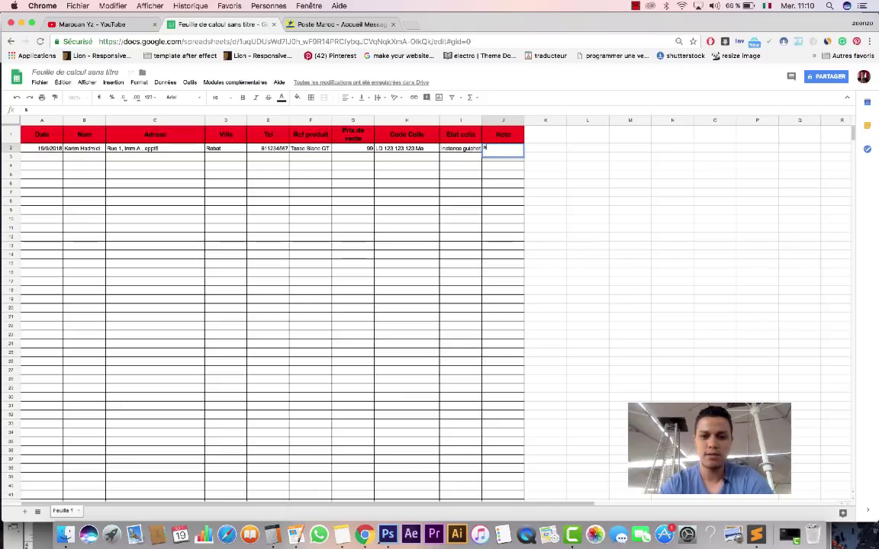
{"action": "type", "text": "sms"}
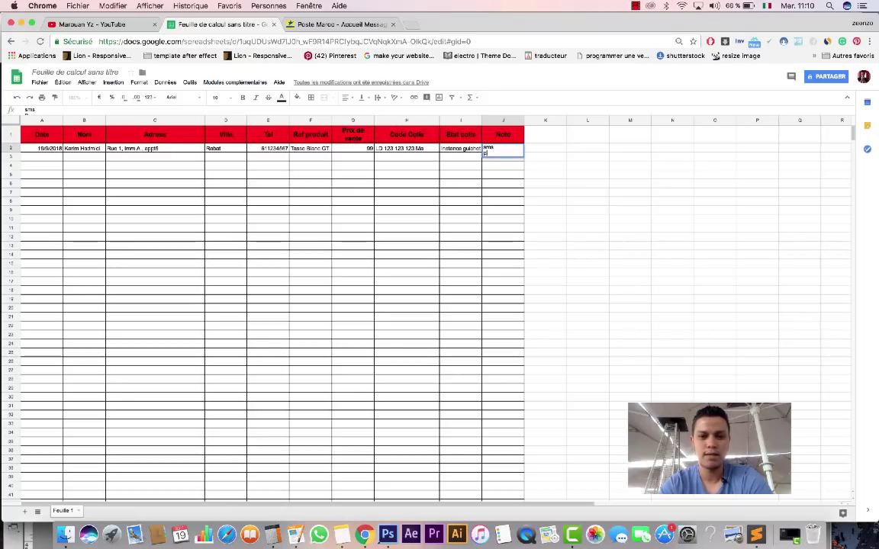
{"action": "type", "text": "r reponse"}
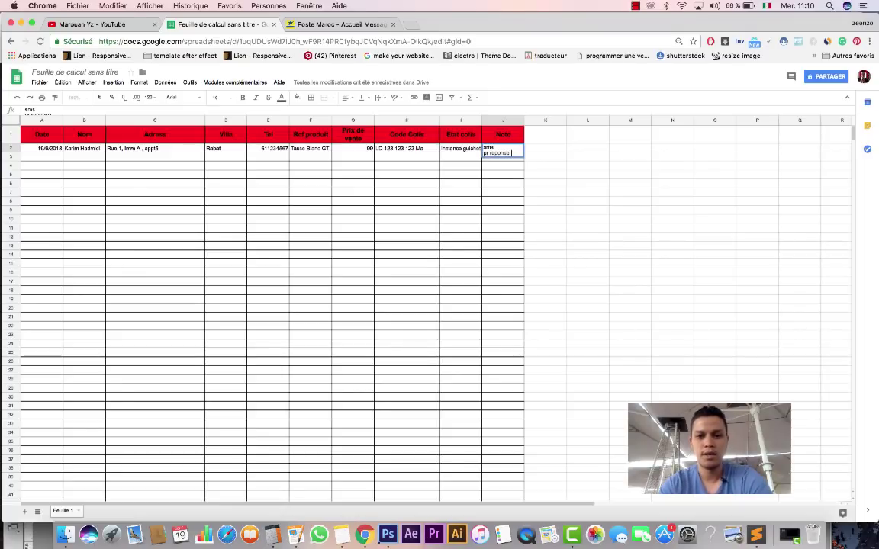
{"action": "key", "text": "Return"}
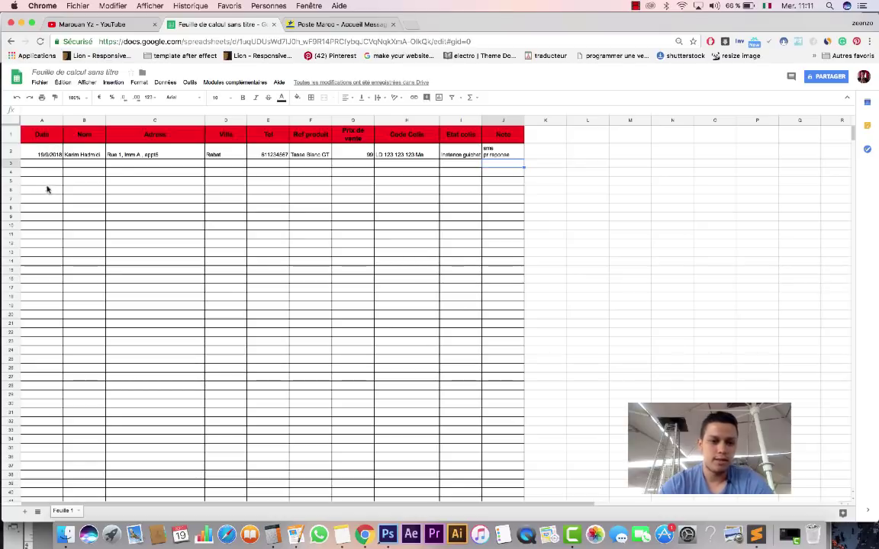
{"action": "scroll", "coordinate": [37, 473], "scroll_direction": "down", "scroll_amount": 10}
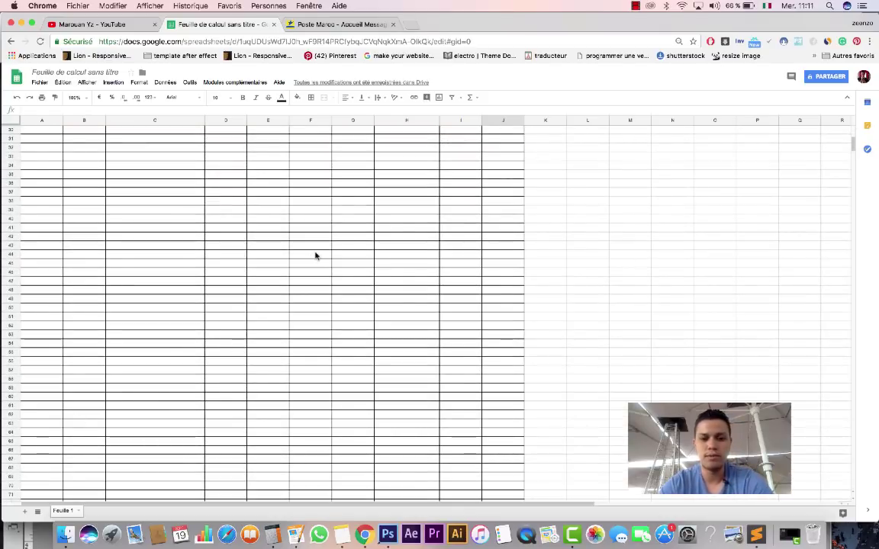
{"action": "scroll", "coordinate": [313, 254], "scroll_direction": "up", "scroll_amount": 10}
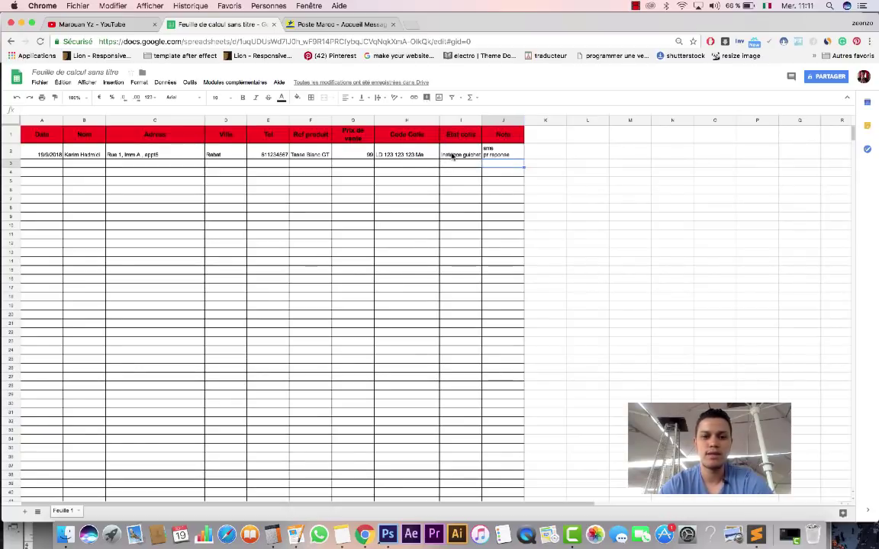
{"action": "left_click", "coordinate": [458, 154]}
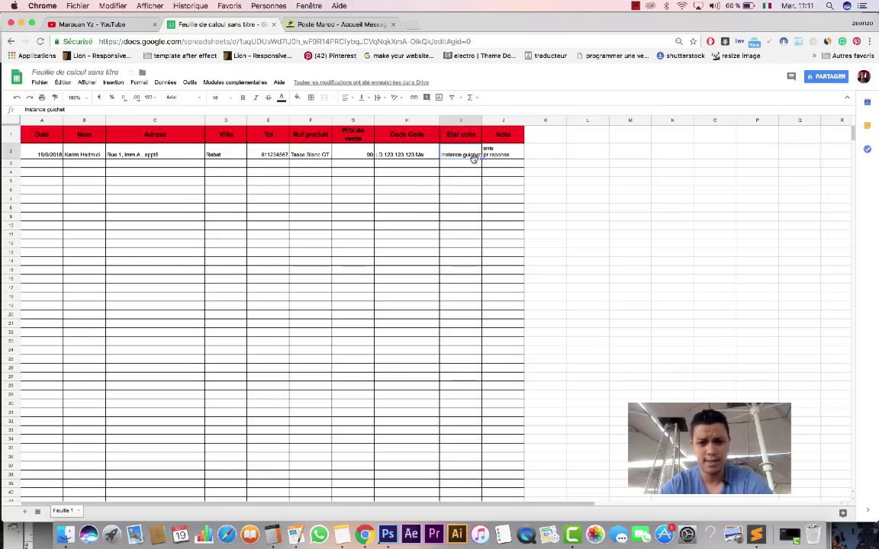
{"action": "left_click", "coordinate": [466, 165]}
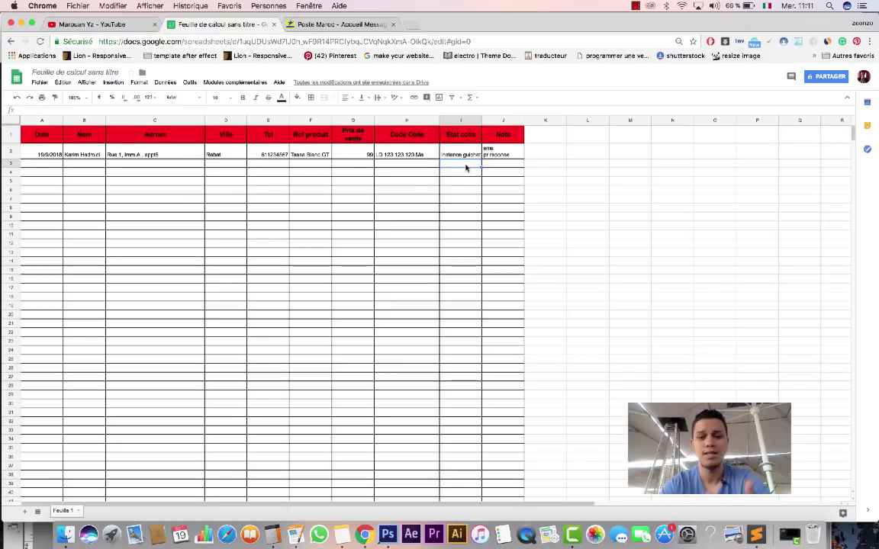
{"action": "left_click", "coordinate": [495, 165]}
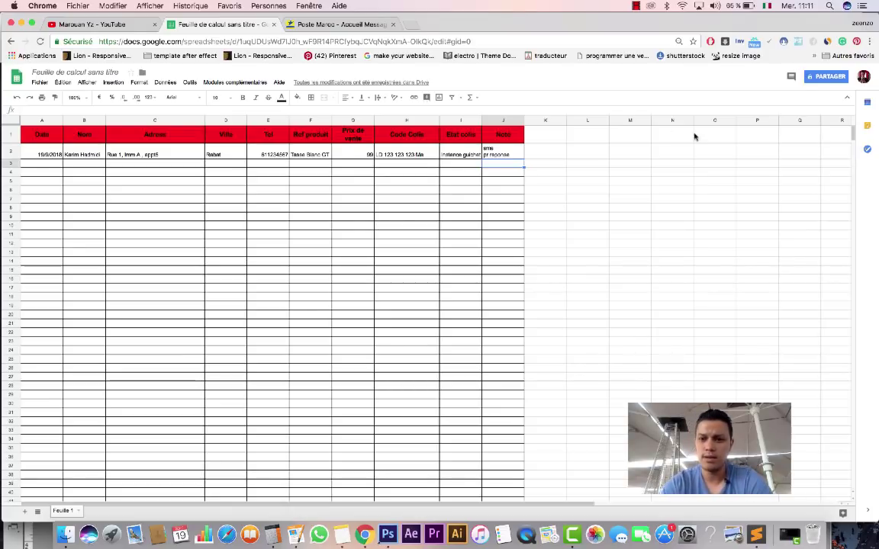
{"action": "mouse_move", "coordinate": [826, 77]}
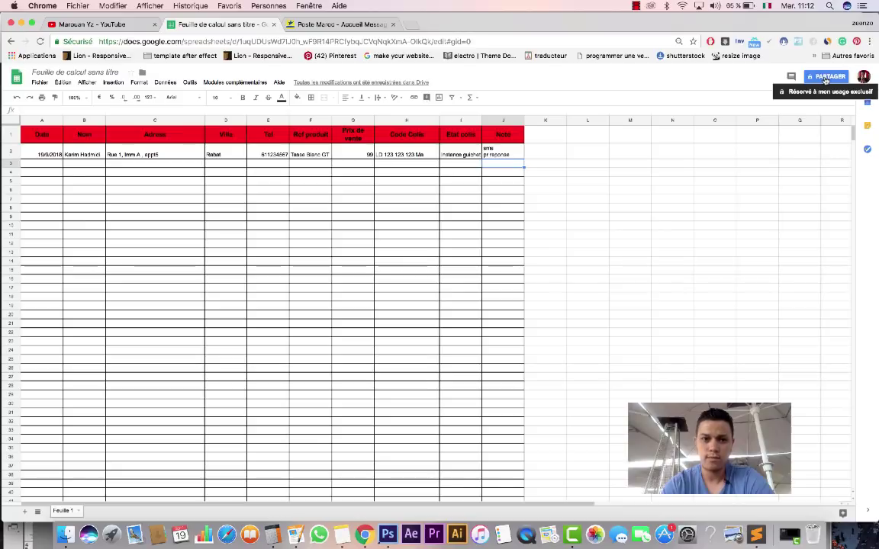
- Name the spreadsheet 'Gestion Page X' when prompted while starting to share it
{"action": "left_click", "coordinate": [826, 78]}
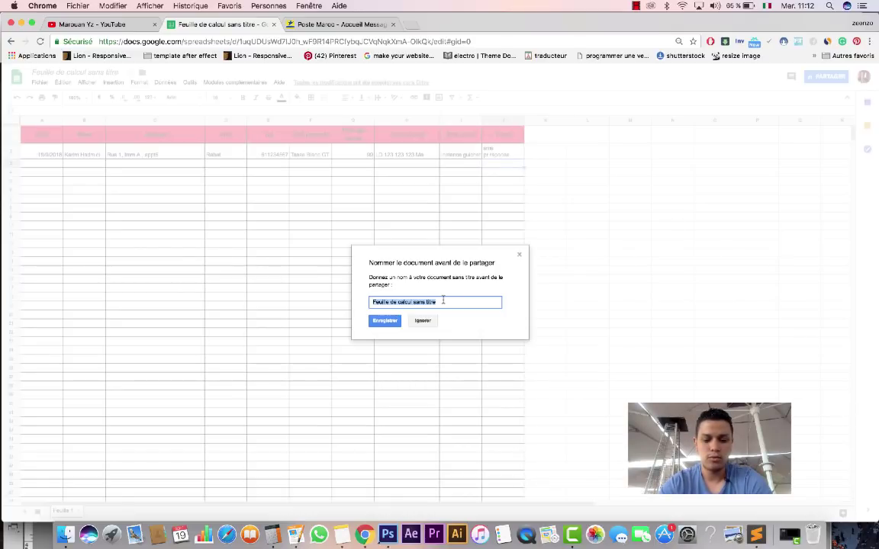
{"action": "type", "text": "G"}
{"action": "key", "text": "BackSpace"}
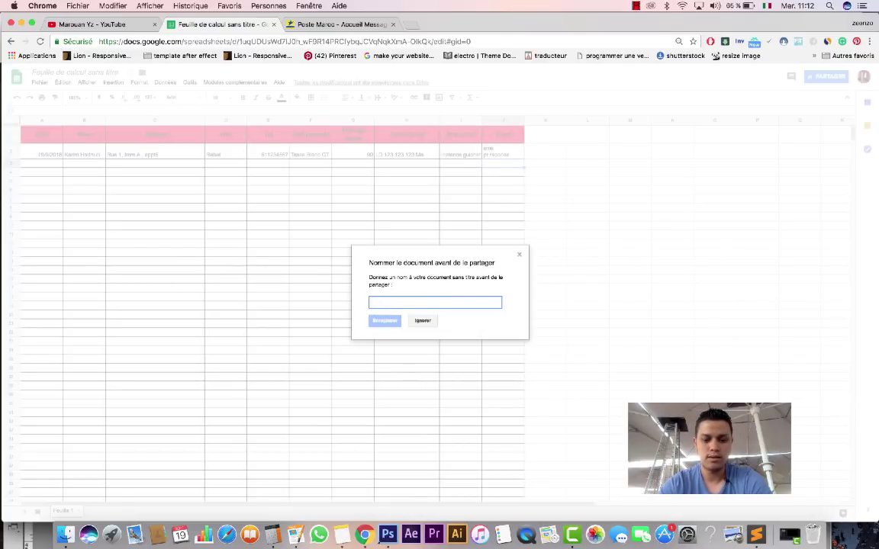
{"action": "type", "text": "Gestion P"}
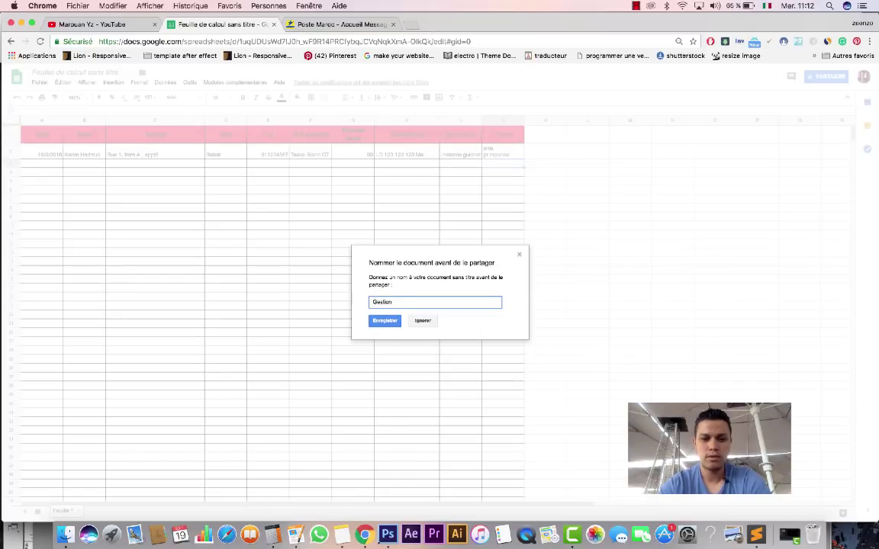
{"action": "type", "text": "age"}
{"action": "type", "text": " X"}
{"action": "left_click", "coordinate": [383, 322]}
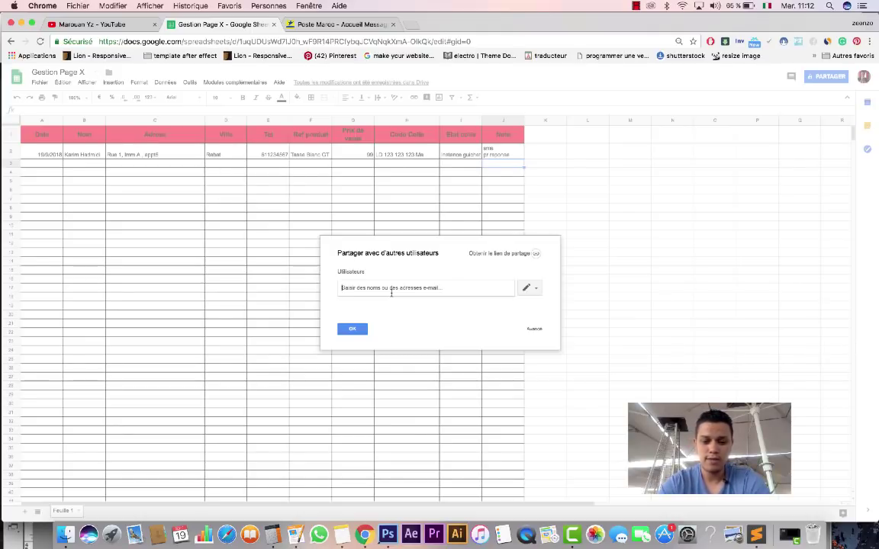
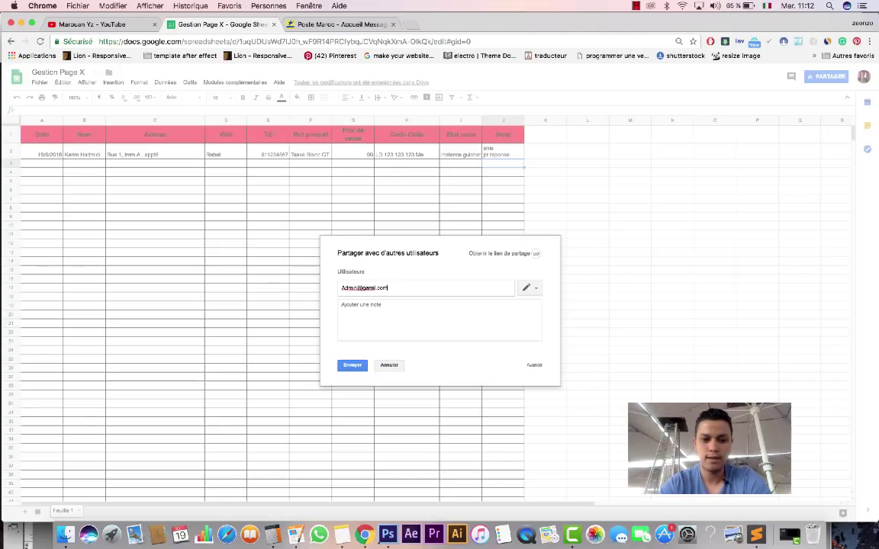
- Enter a recipient e-mail and check its edit access, then cancel the invitation and close sharing
{"action": "left_click", "coordinate": [528, 285]}
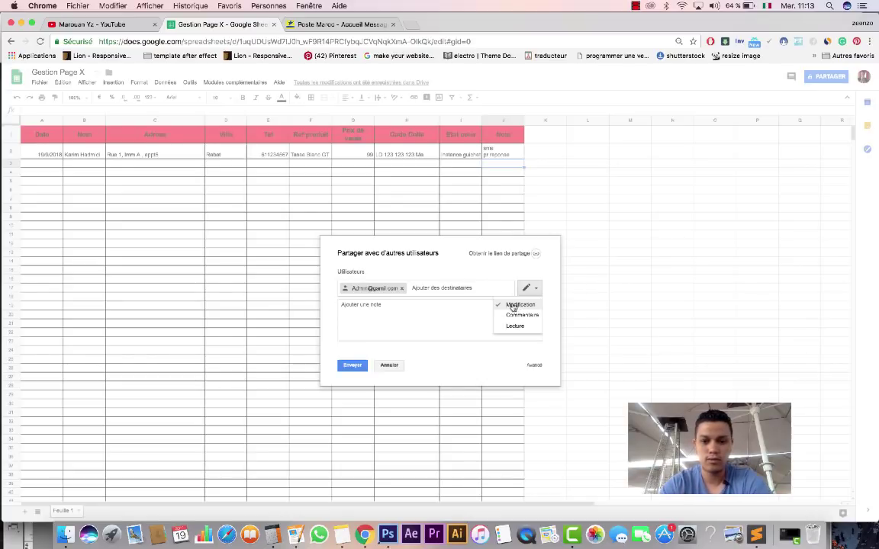
{"action": "left_click", "coordinate": [513, 304]}
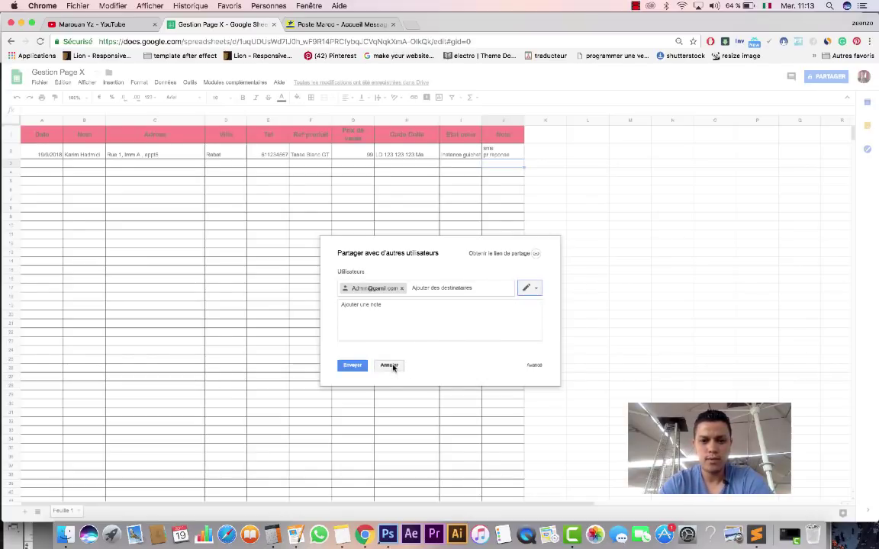
{"action": "left_click", "coordinate": [391, 365]}
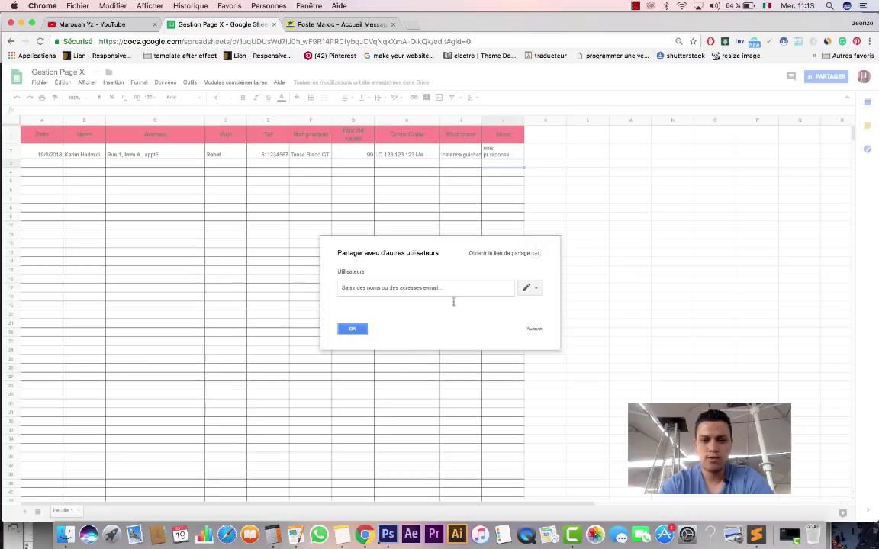
{"action": "left_click", "coordinate": [353, 329]}
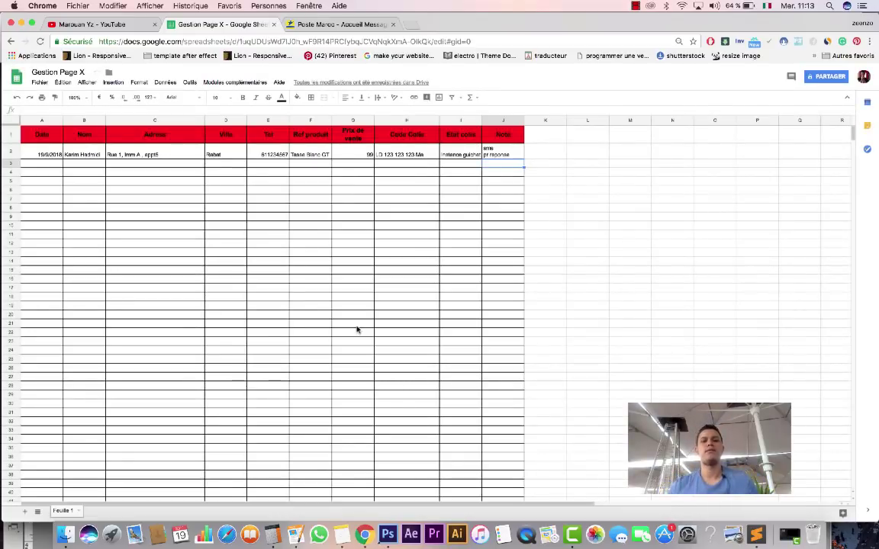